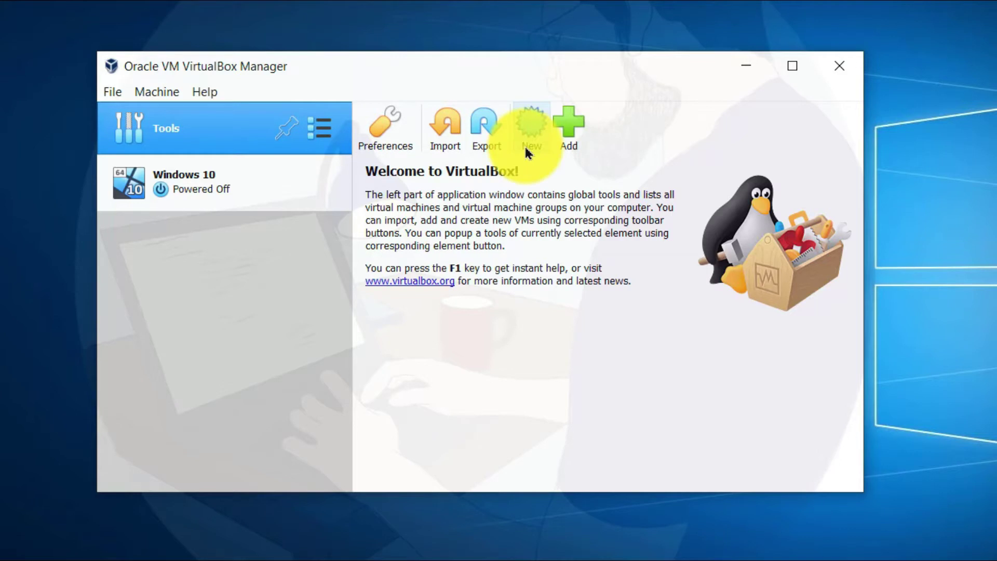
# Start a new virtual machine named Windows_10 (Testing), with type Microsoft Windows and version Windows 10 (64-bit).
pyautogui.click(526, 134)
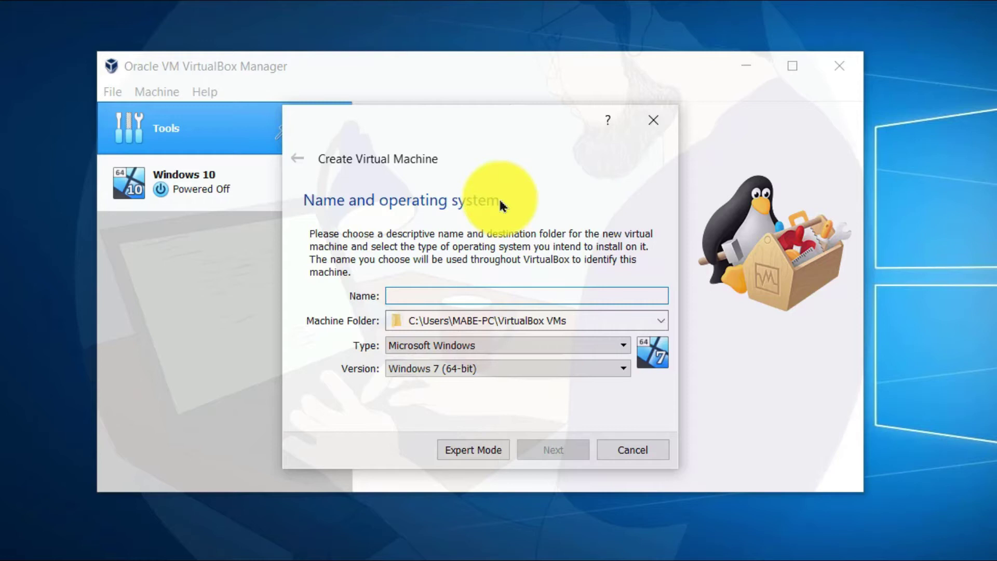
pyautogui.write('Windows_10')
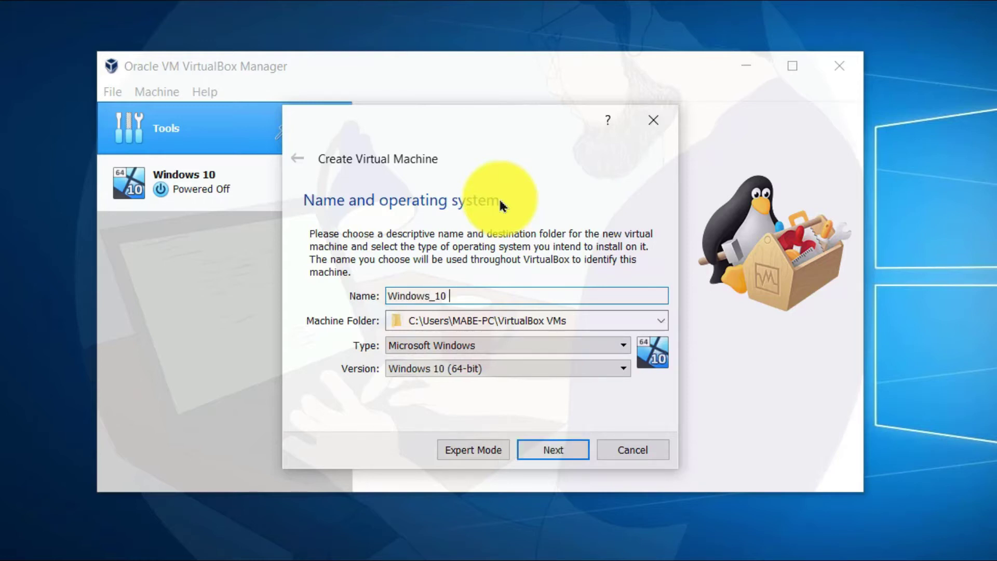
pyautogui.write(' (Testing)')
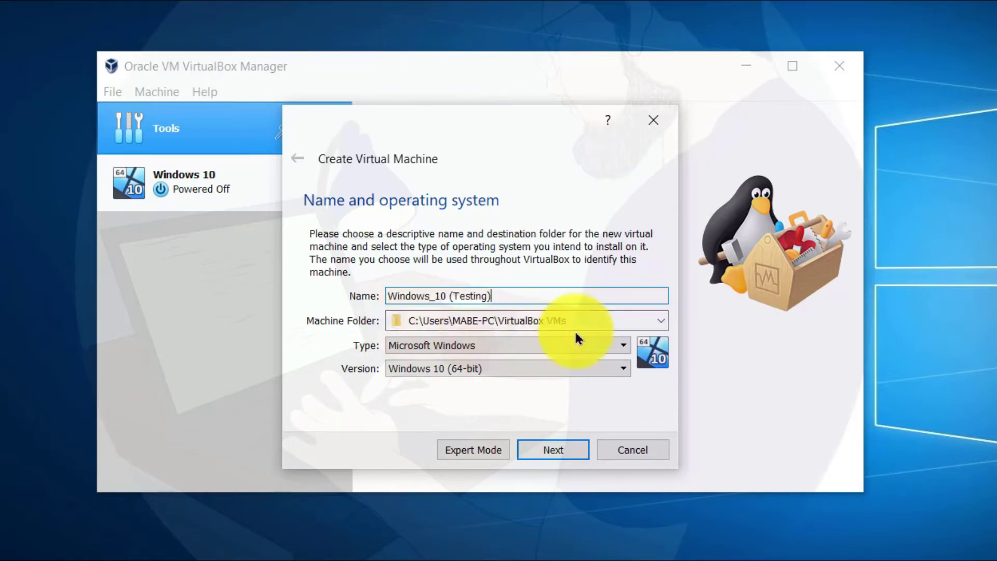
pyautogui.click(411, 345)
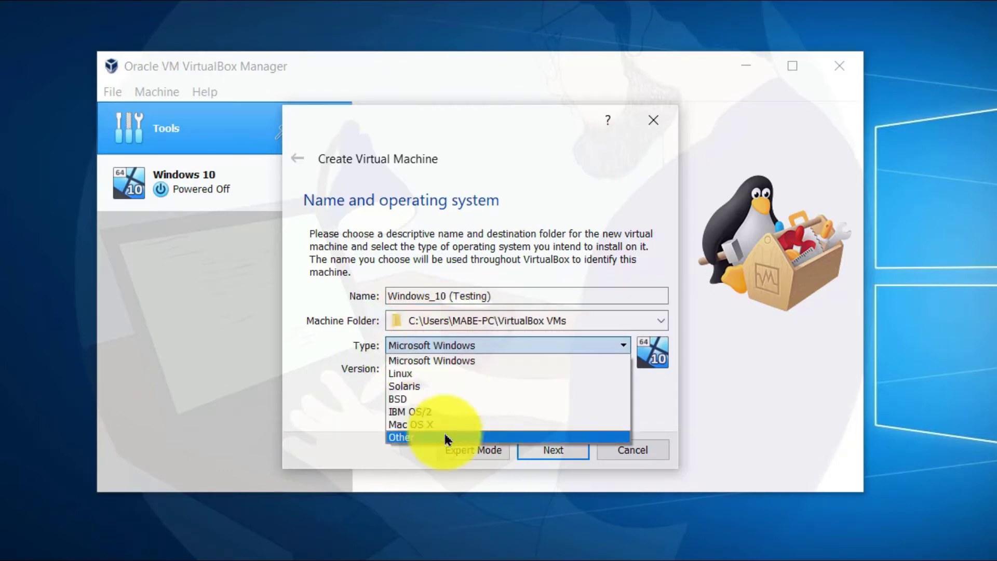
pyautogui.click(445, 350)
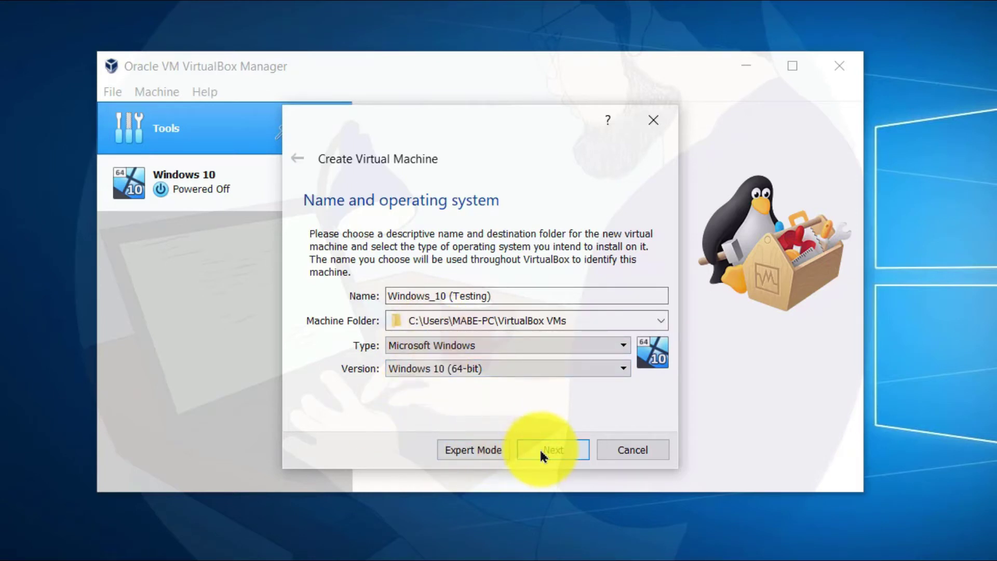
pyautogui.click(550, 367)
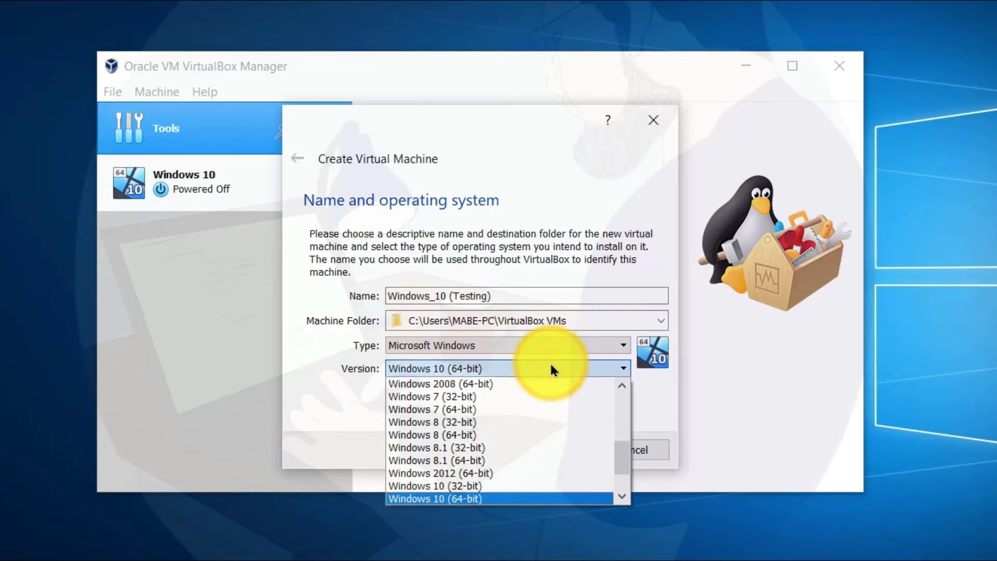
pyautogui.click(612, 367)
pyautogui.click(553, 449)
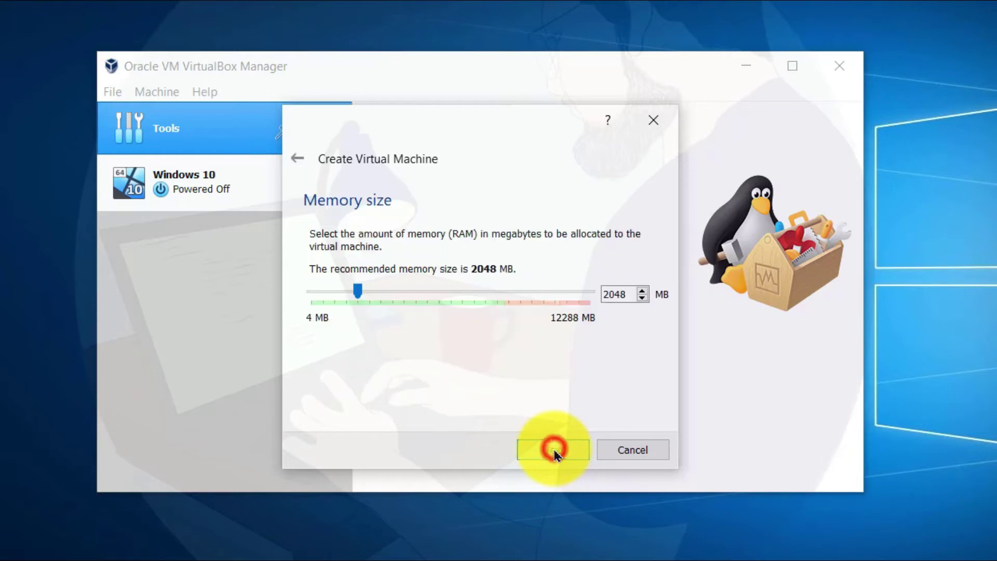
# Set the new virtual machine's memory size to 4096 MB and continue to the hard disk page.
pyautogui.click(306, 194)
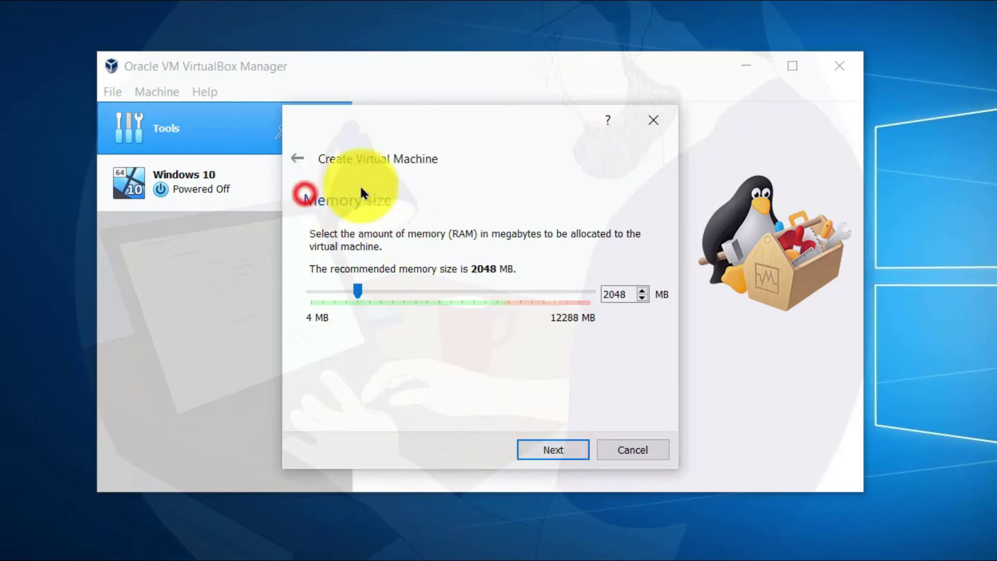
pyautogui.click(335, 233)
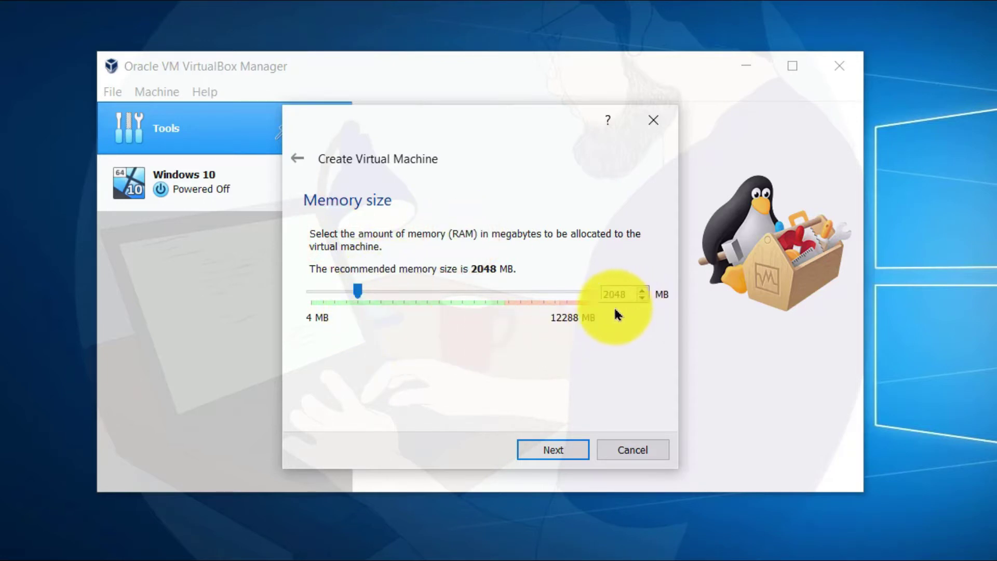
pyautogui.click(386, 339)
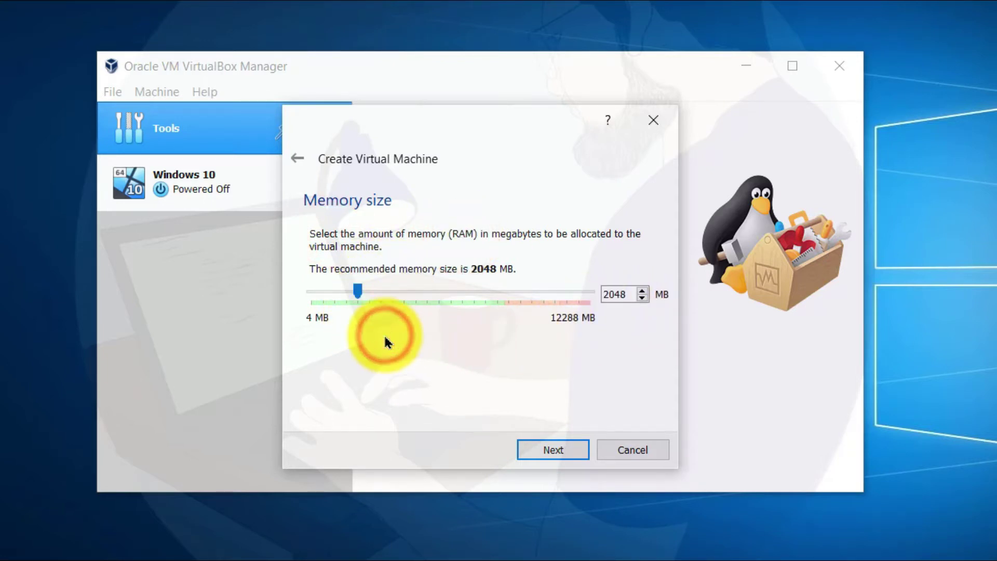
pyautogui.press('Right')
pyautogui.press('Right')
pyautogui.press('Right')
pyautogui.press('Right')
pyautogui.press('Right')
pyautogui.press('Right')
pyautogui.press('Right')
pyautogui.press('Right')
pyautogui.press('Right')
pyautogui.press('Right')
pyautogui.press('Right')
pyautogui.press('Right')
pyautogui.press('Right')
pyautogui.press('Right')
pyautogui.press('Right')
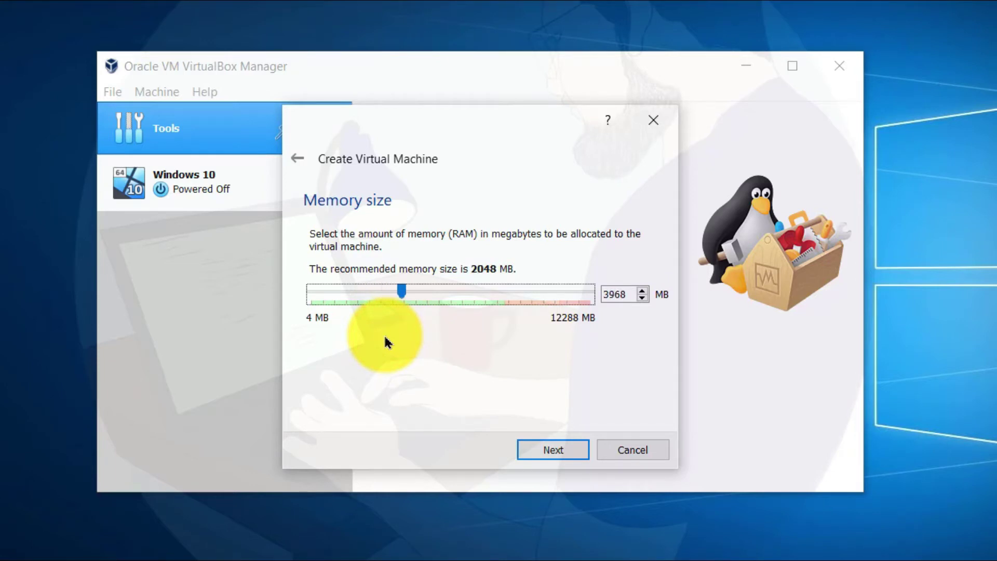
pyautogui.press('Right')
pyautogui.press('Right')
pyautogui.press('Right')
pyautogui.press('Left')
pyautogui.press('Left')
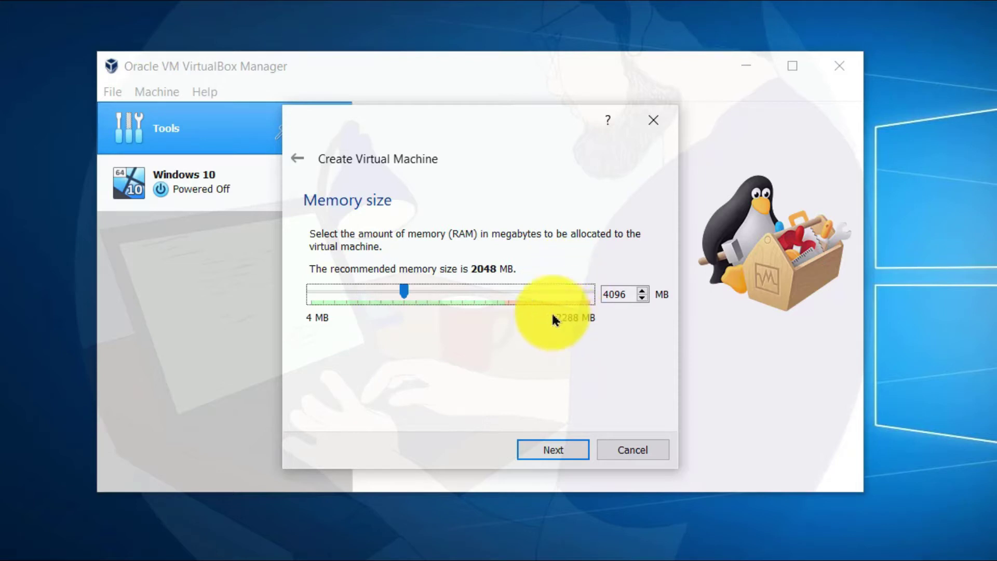
pyautogui.click(564, 459)
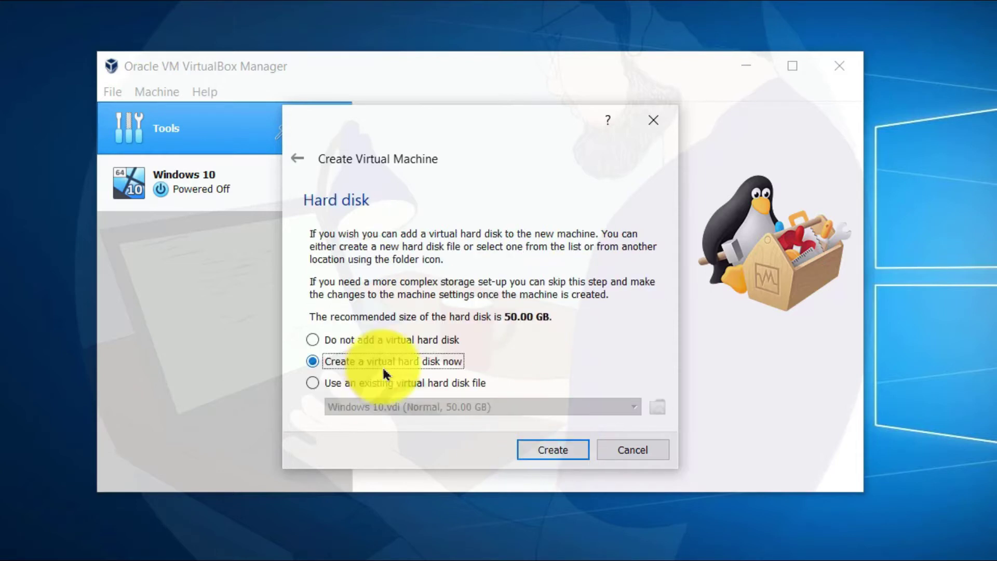
# Create a new dynamically allocated VDI virtual hard disk of 50.00 GB at the suggested file location.
pyautogui.click(554, 452)
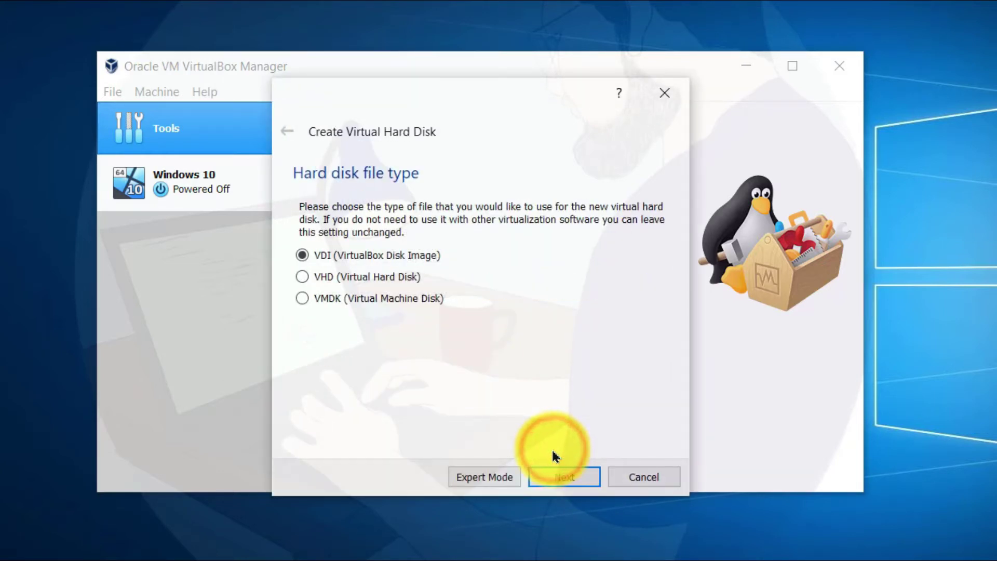
pyautogui.click(539, 477)
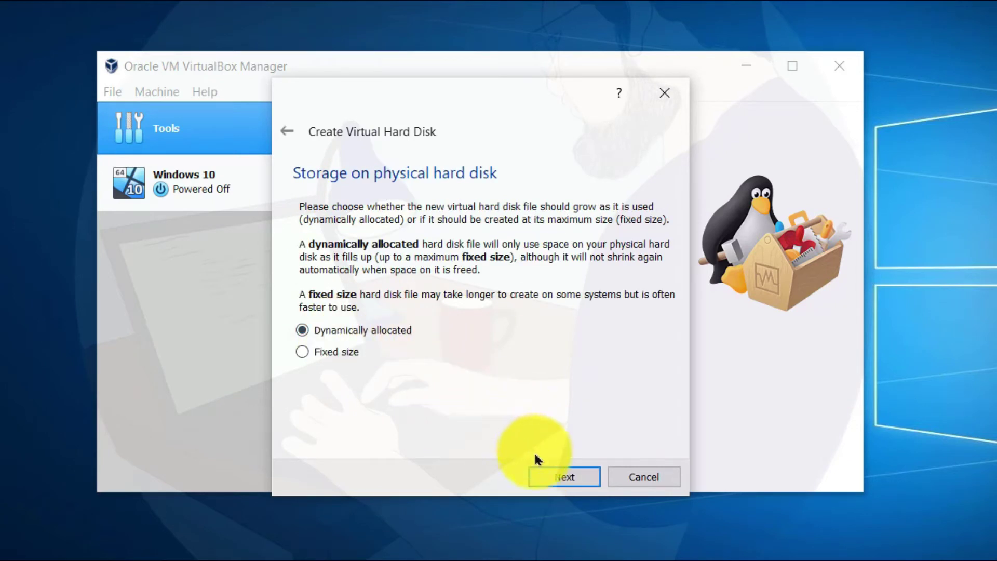
pyautogui.click(564, 476)
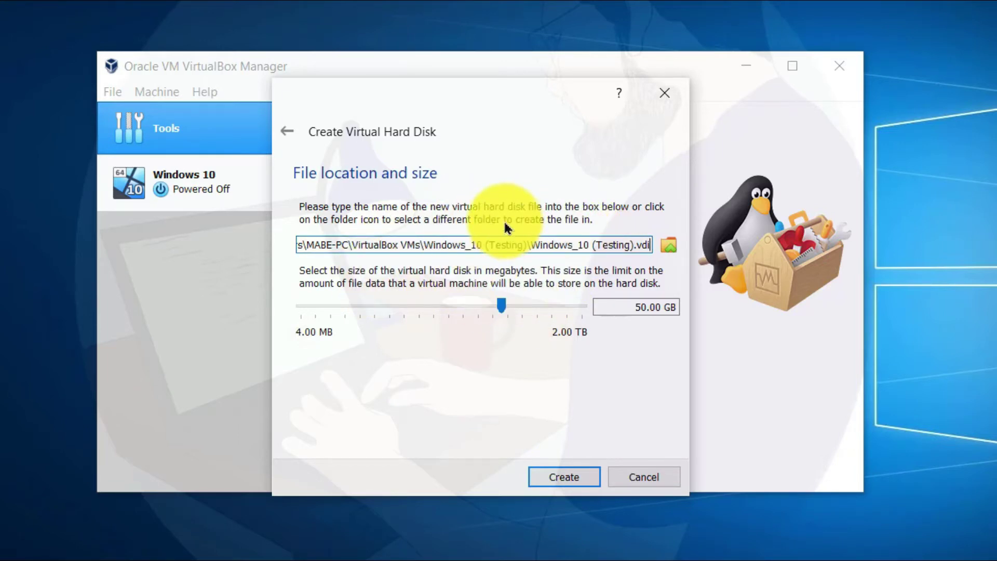
pyautogui.click(565, 477)
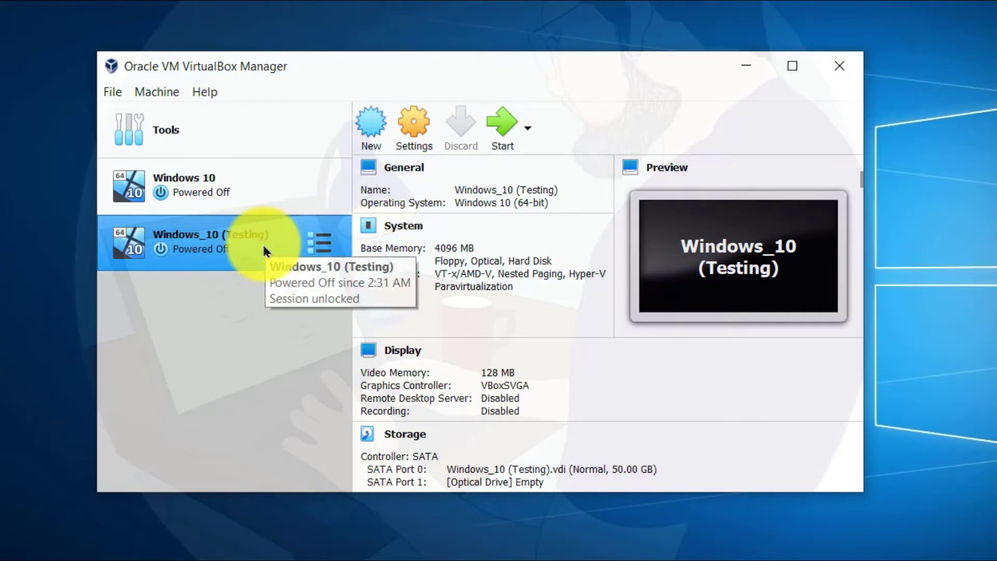
pyautogui.click(414, 123)
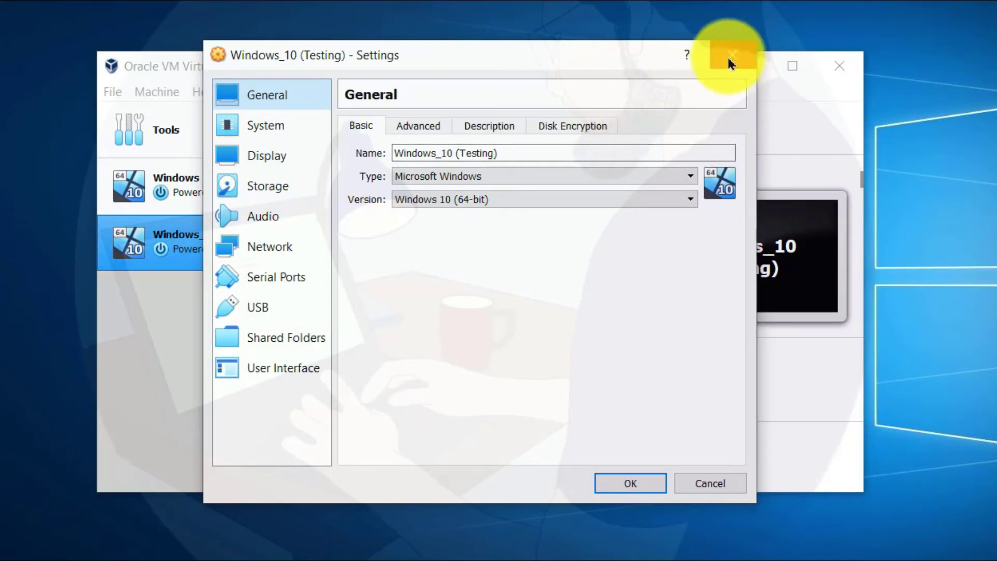
pyautogui.click(730, 63)
pyautogui.click(199, 238)
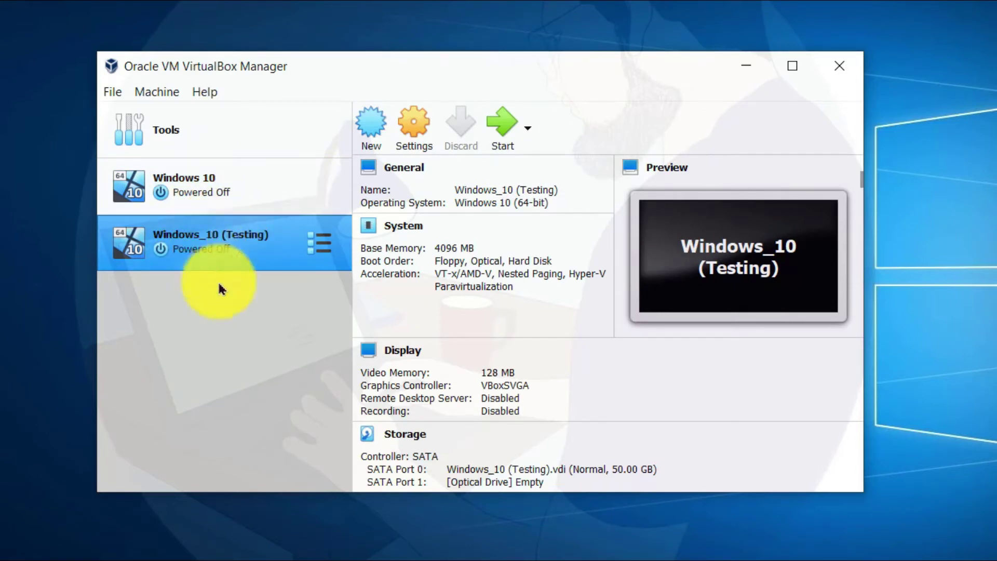
pyautogui.click(245, 179)
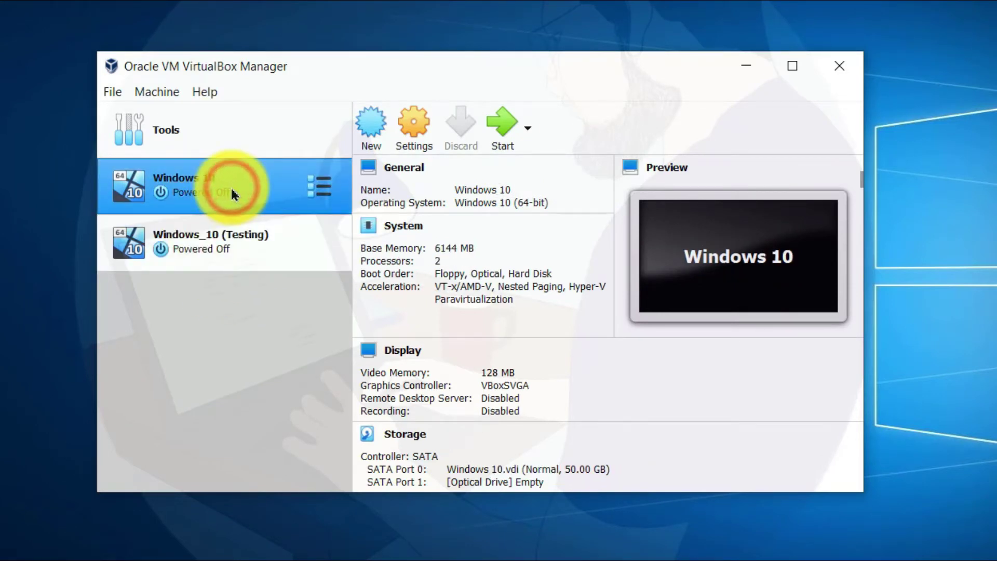
pyautogui.click(231, 248)
pyautogui.click(406, 139)
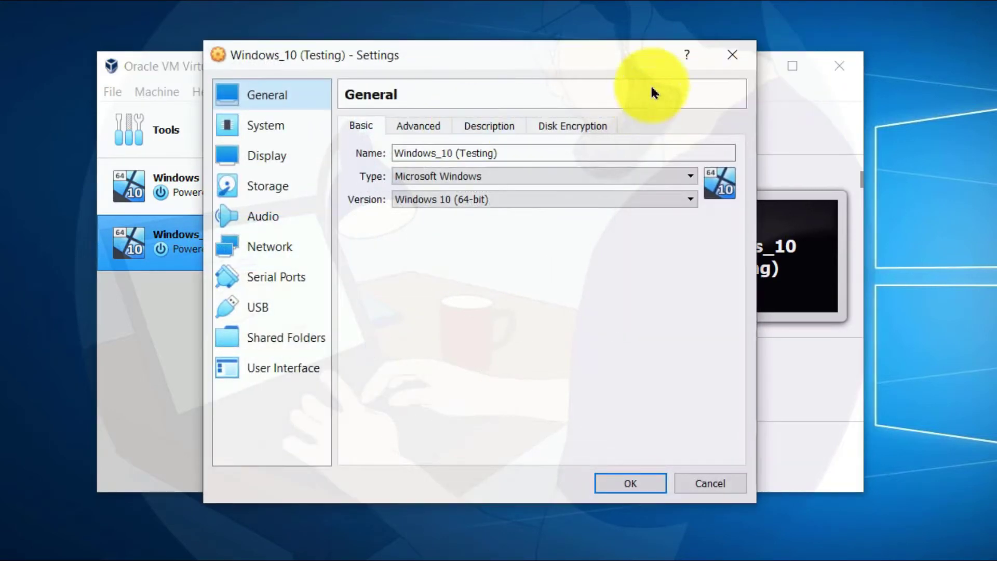
pyautogui.click(725, 63)
pyautogui.click(232, 351)
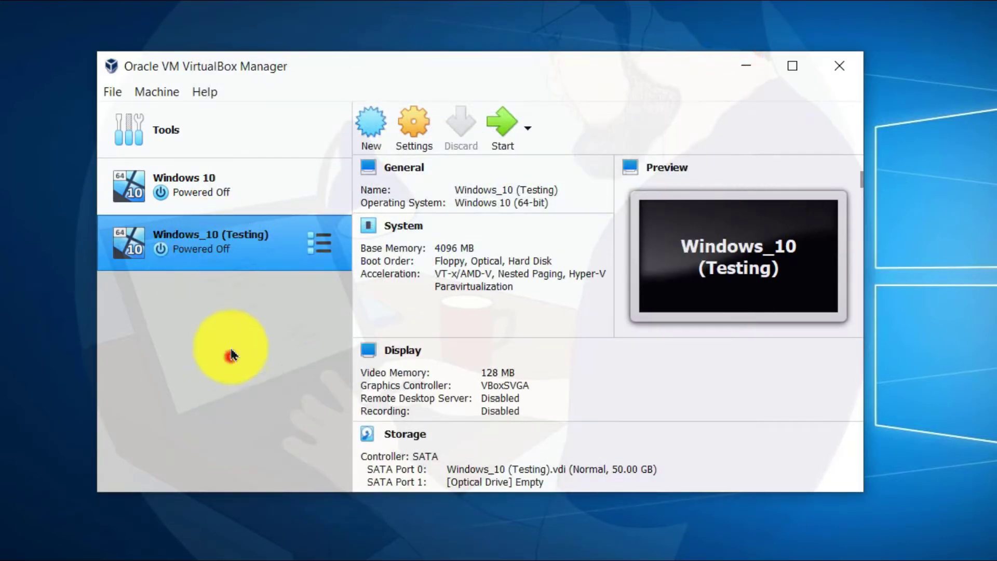
# Open the settings of the Windows_10 (Testing) machine and look through its General and System options.
pyautogui.click(249, 247)
pyautogui.rightClick(249, 247)
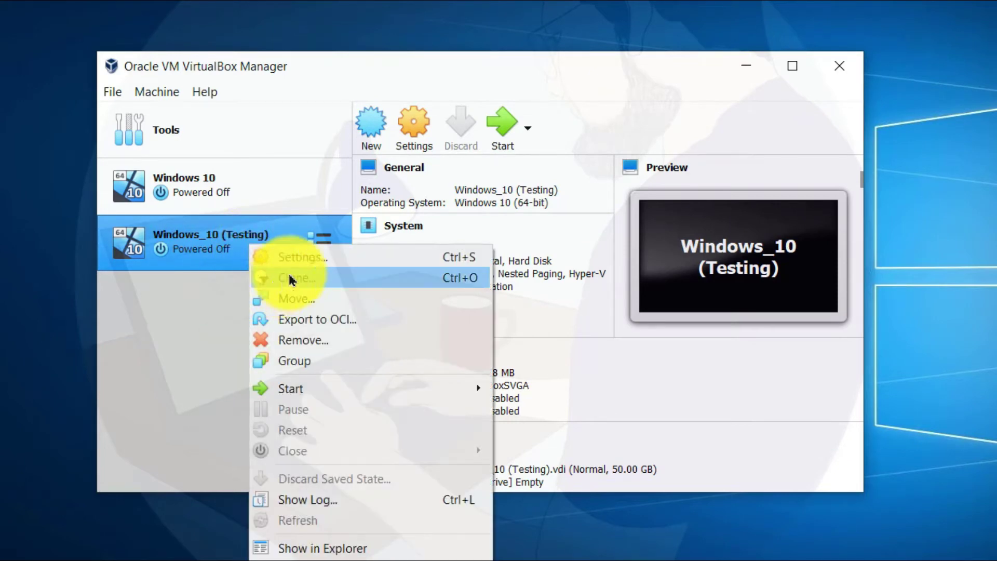
pyautogui.click(307, 258)
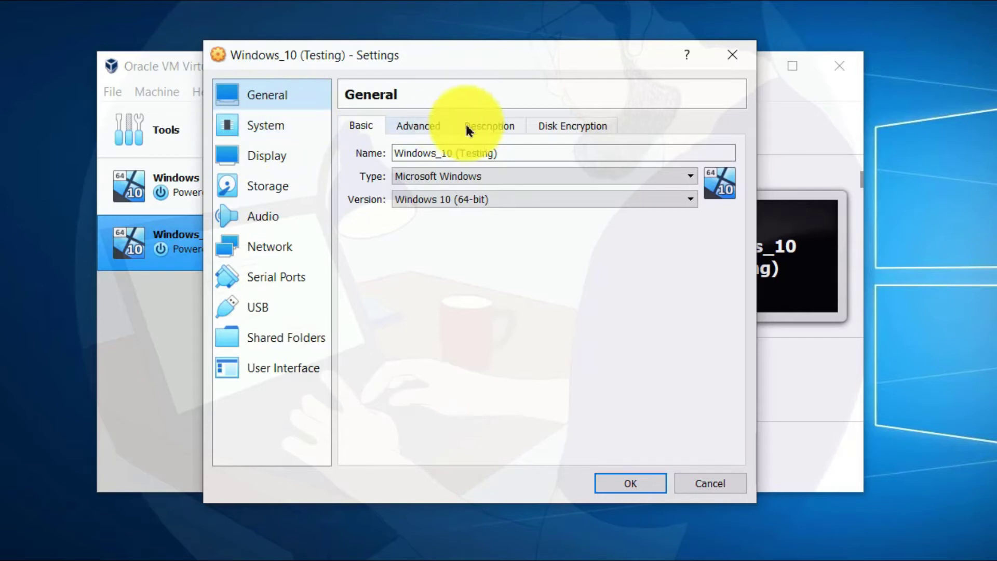
pyautogui.click(433, 124)
pyautogui.click(479, 126)
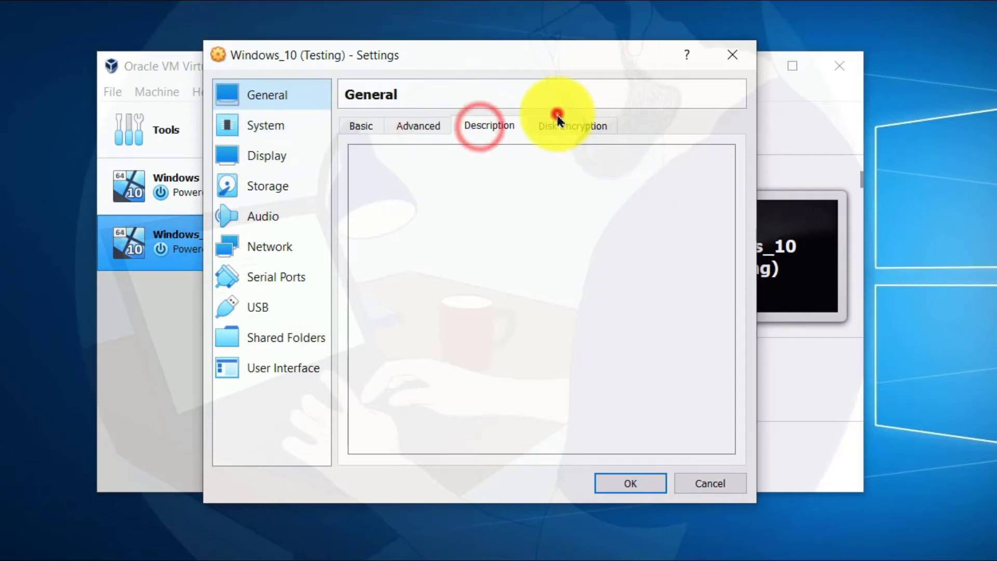
pyautogui.click(556, 124)
pyautogui.click(266, 125)
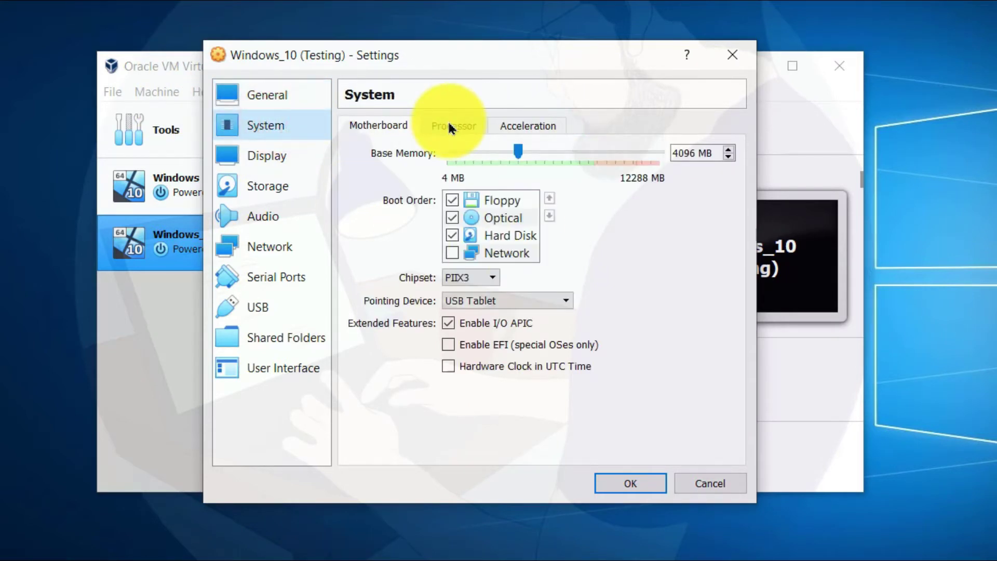
# Attach the disk image Windows 10_2004 from the ISO & IMG folder to the empty optical drive and save the machine's settings.
pyautogui.click(271, 190)
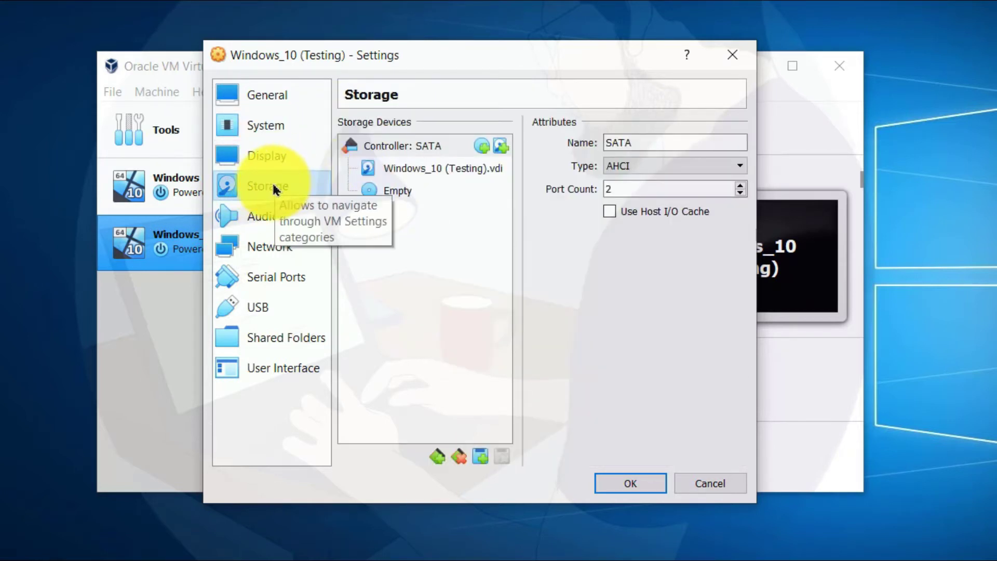
pyautogui.click(413, 226)
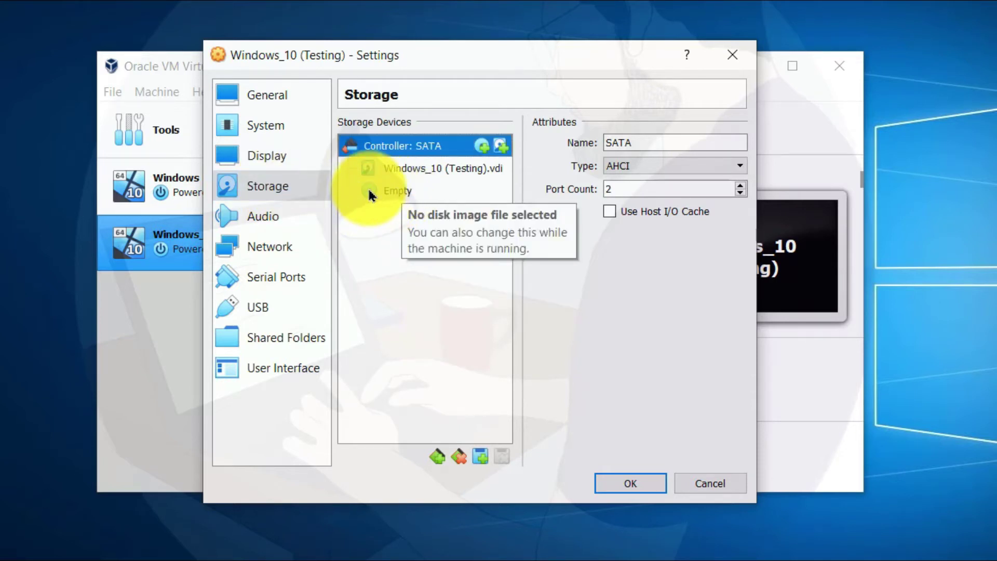
pyautogui.click(403, 191)
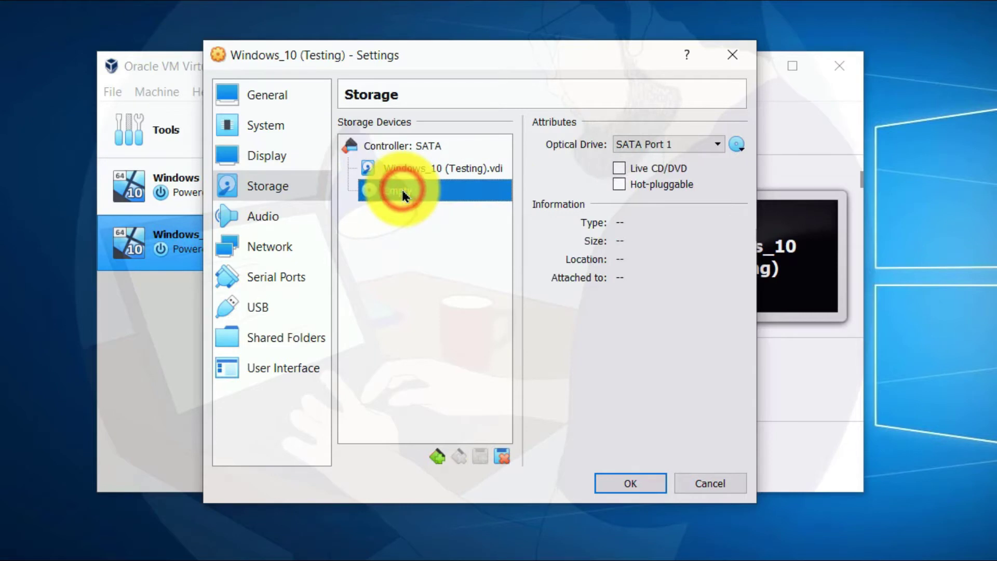
pyautogui.click(750, 147)
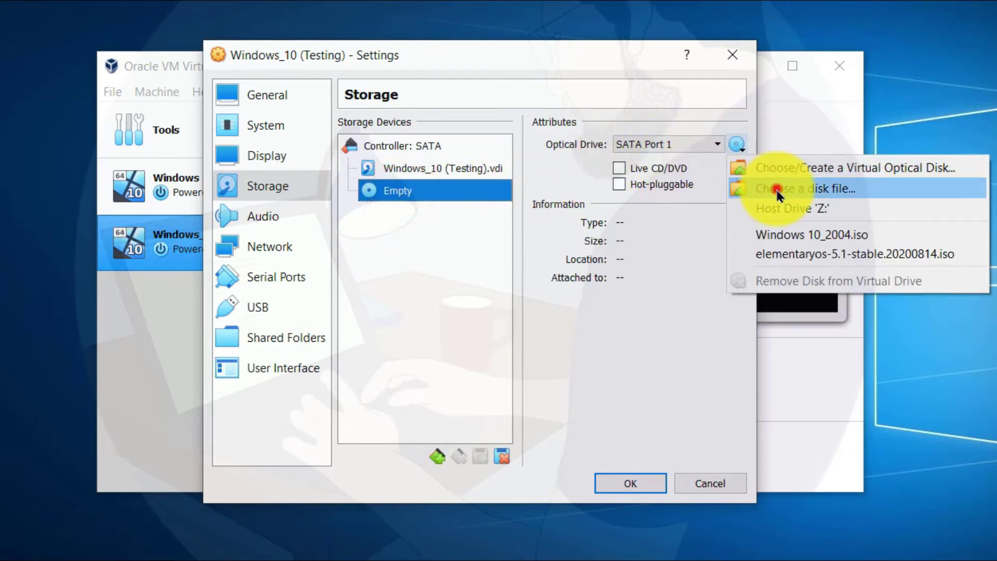
pyautogui.click(776, 188)
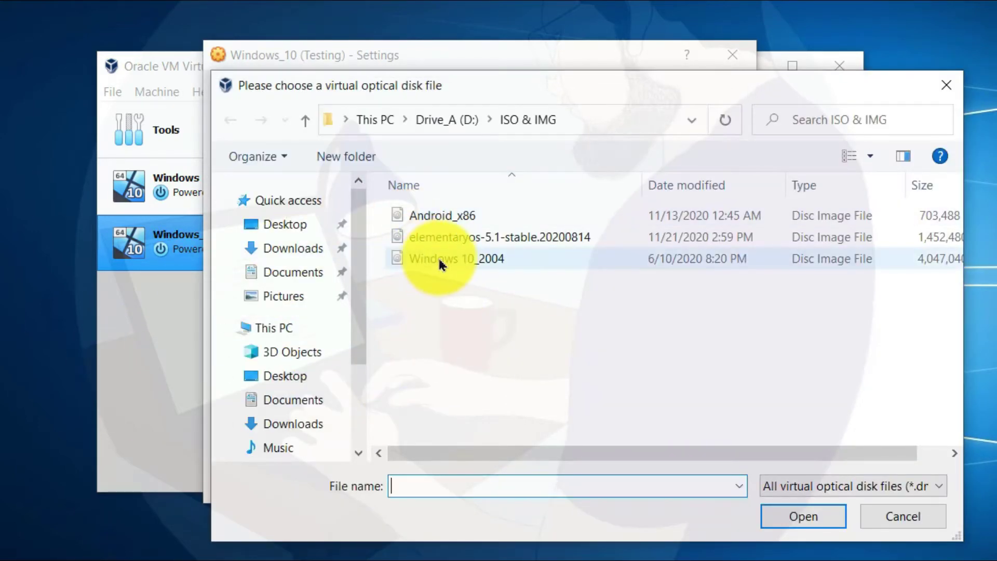
pyautogui.click(447, 309)
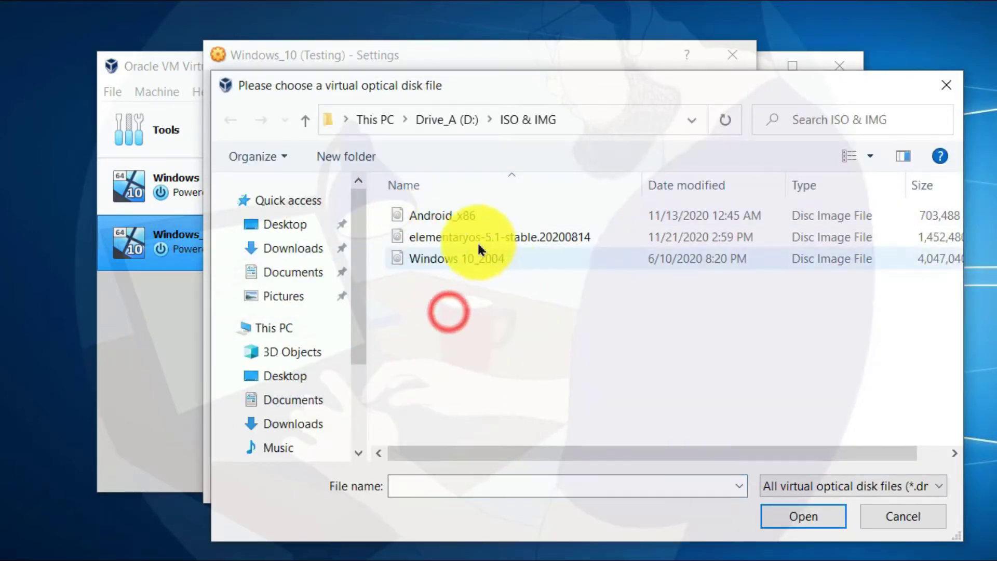
pyautogui.click(444, 258)
pyautogui.click(777, 520)
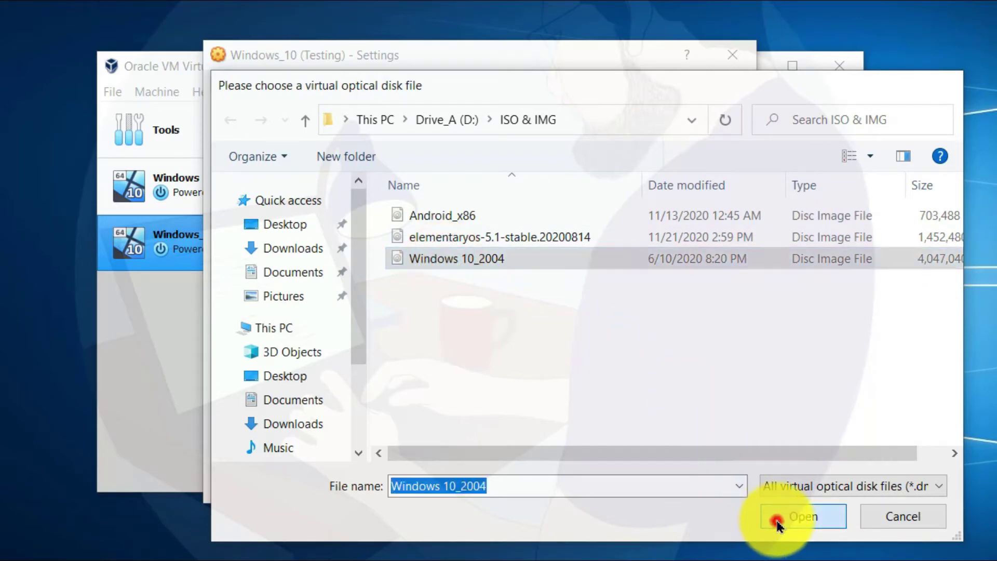
pyautogui.click(443, 234)
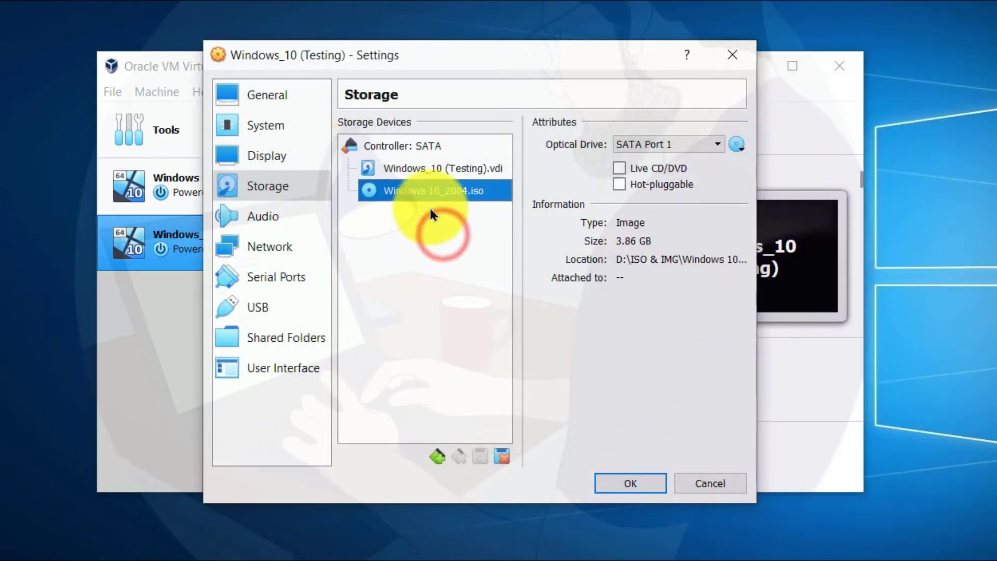
pyautogui.click(635, 484)
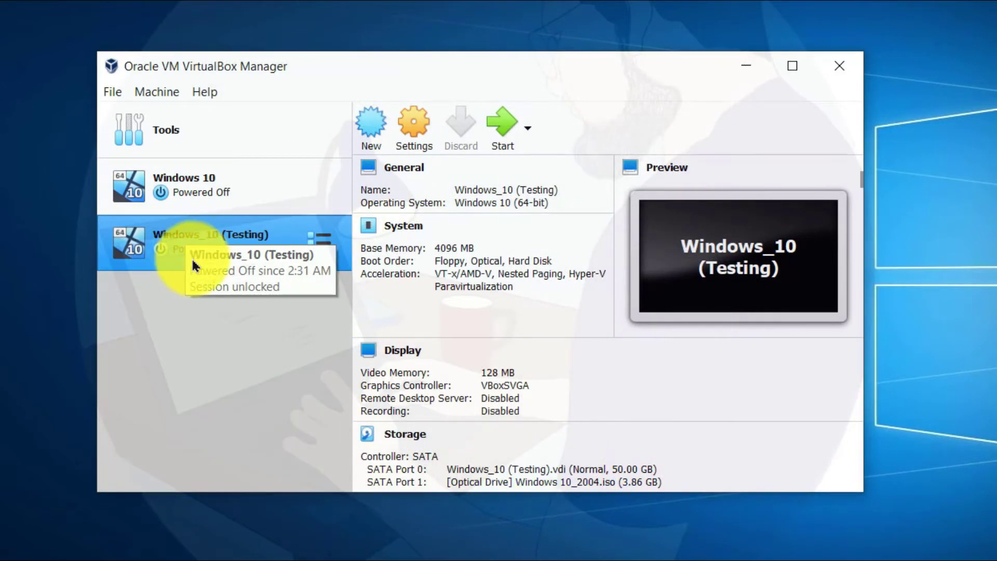
# Start the Windows_10 (Testing) machine with Windows 10_2004.iso chosen as its start-up disk.
pyautogui.click(228, 376)
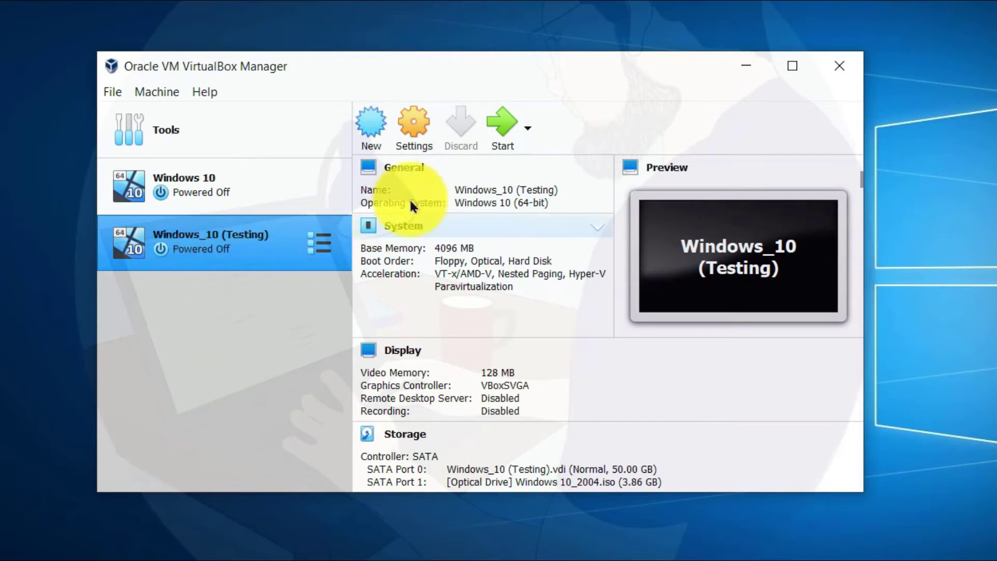
pyautogui.click(498, 119)
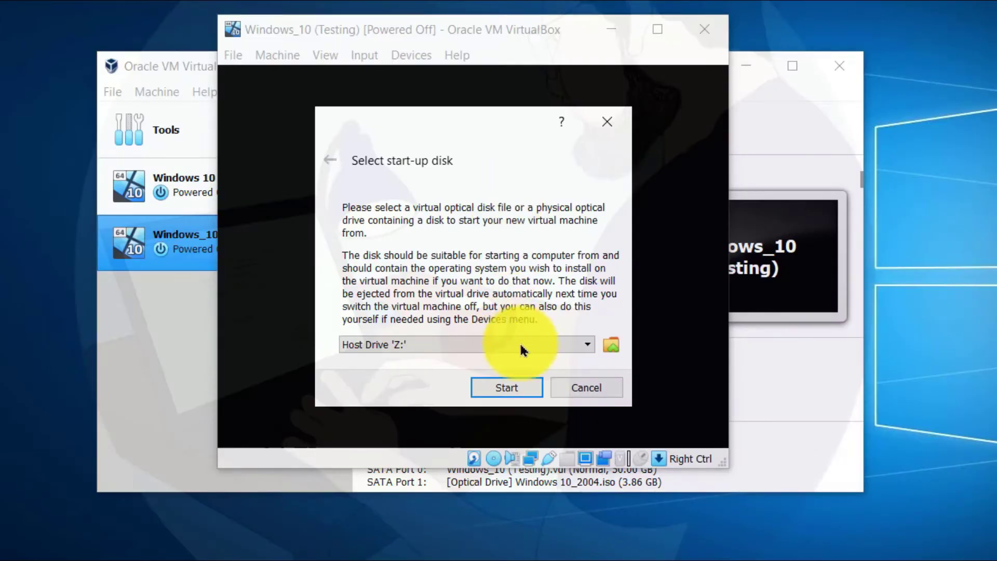
pyautogui.click(569, 344)
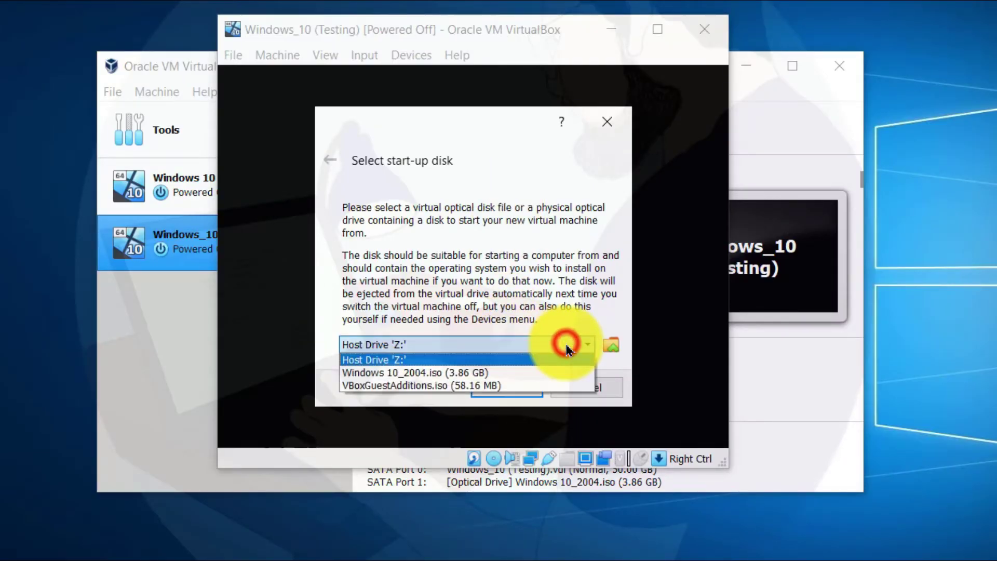
pyautogui.click(518, 372)
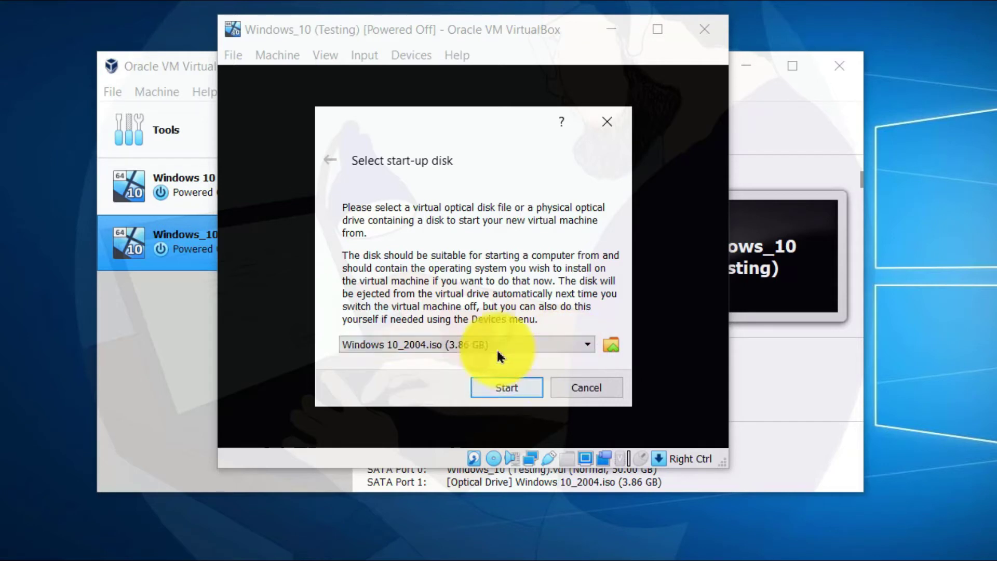
pyautogui.click(517, 389)
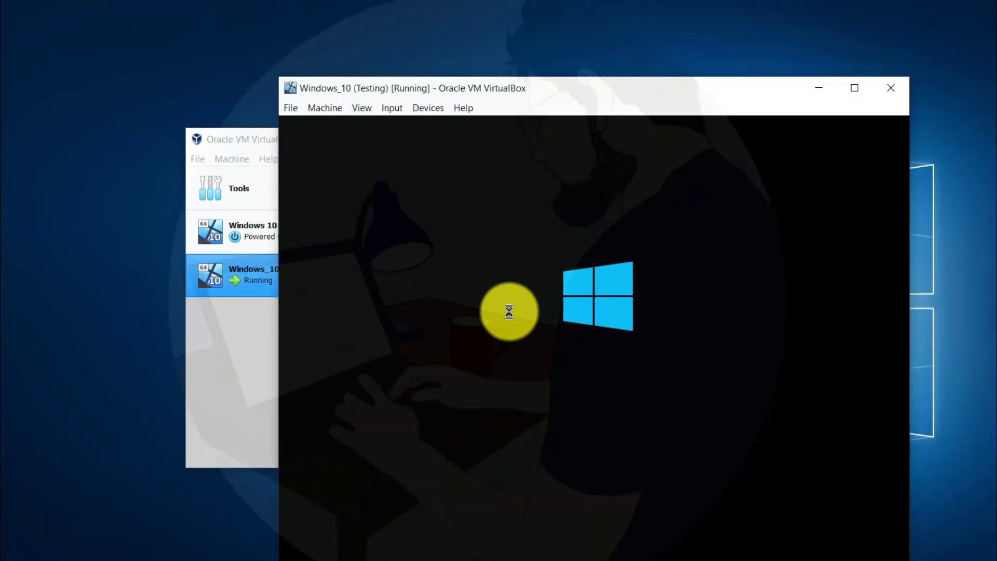
# Maximize the machine's window and begin the Windows installation with English (United States) and the US keyboard.
pyautogui.moveTo(657, 86); pyautogui.dragTo(550, 30)
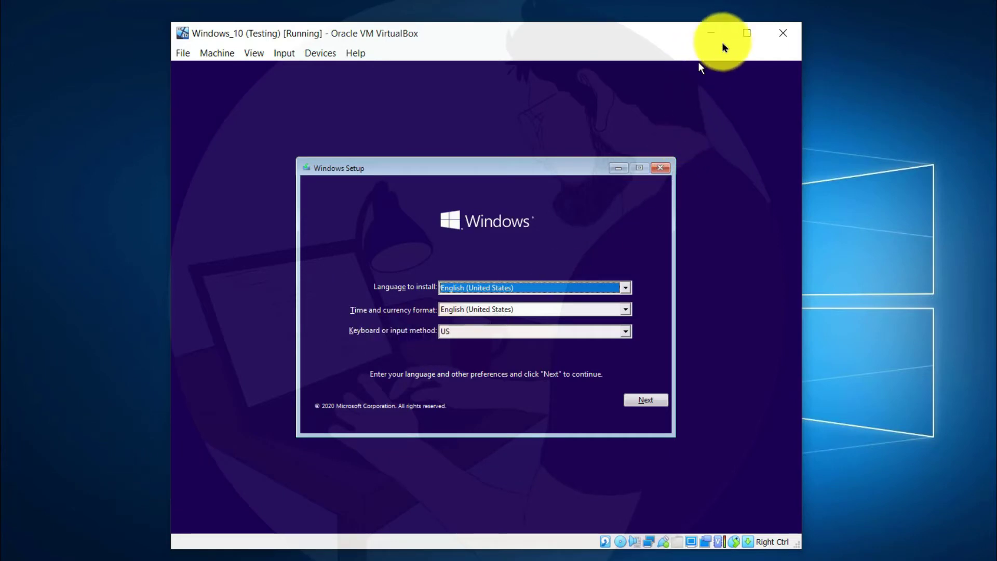
pyautogui.click(737, 36)
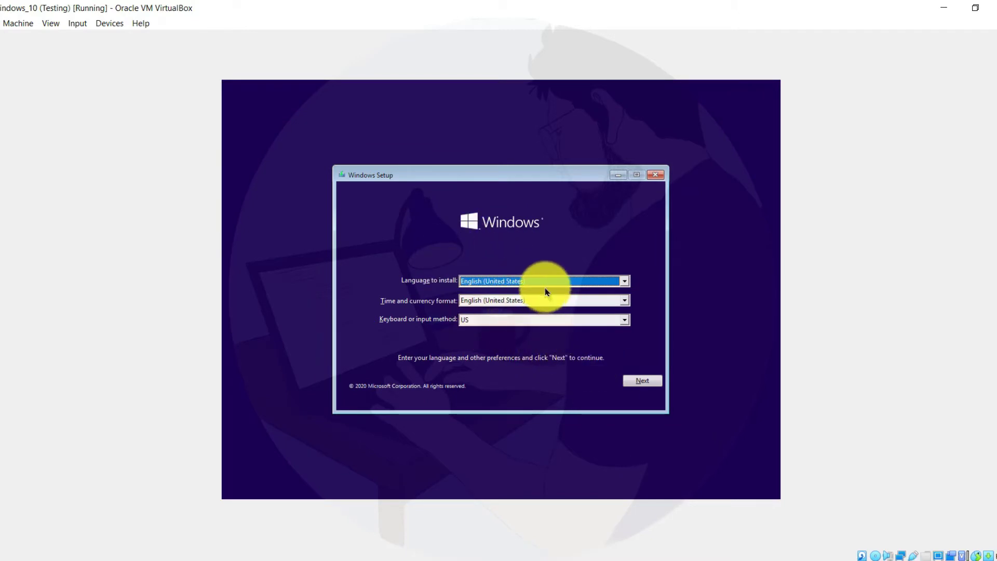
pyautogui.click(640, 384)
pyautogui.click(513, 294)
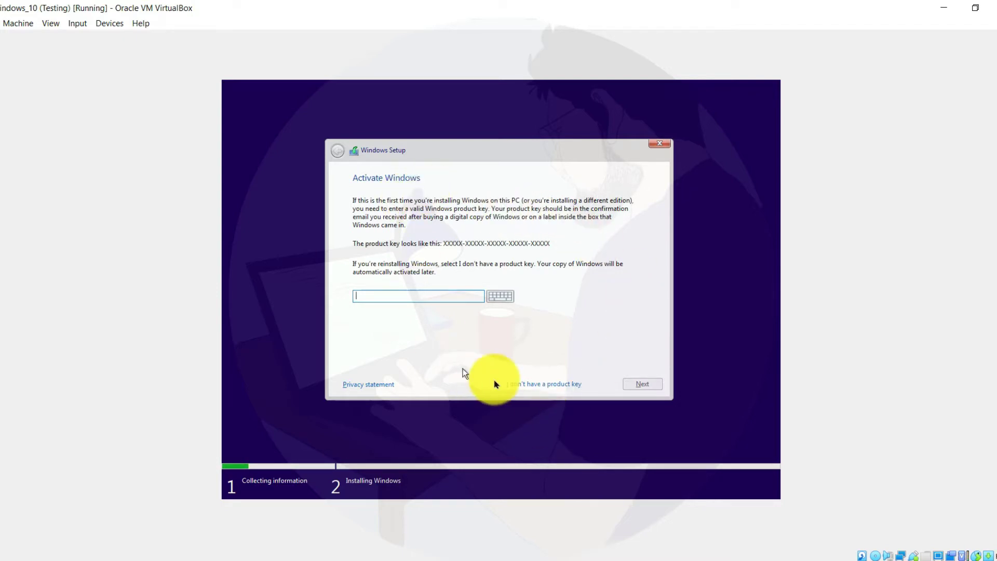
# Continue without a product key and choose Windows 10 Pro x64 as the operating system to install.
pyautogui.click(562, 387)
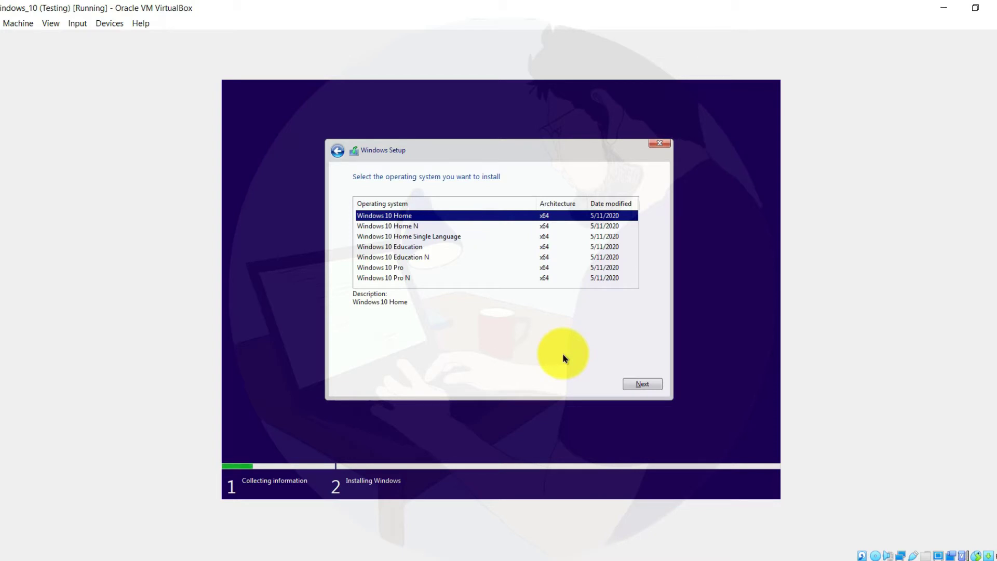
pyautogui.click(405, 267)
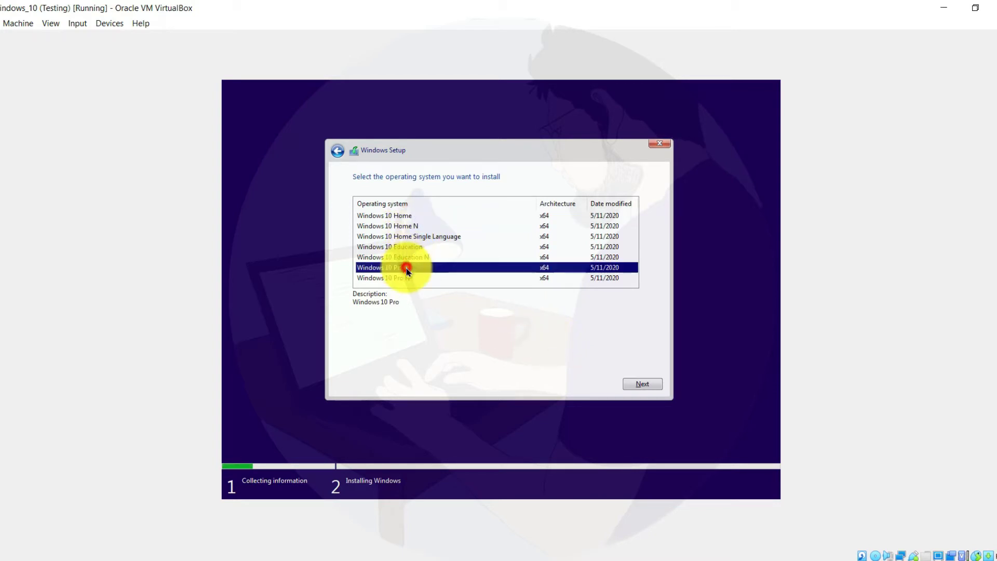
pyautogui.click(648, 385)
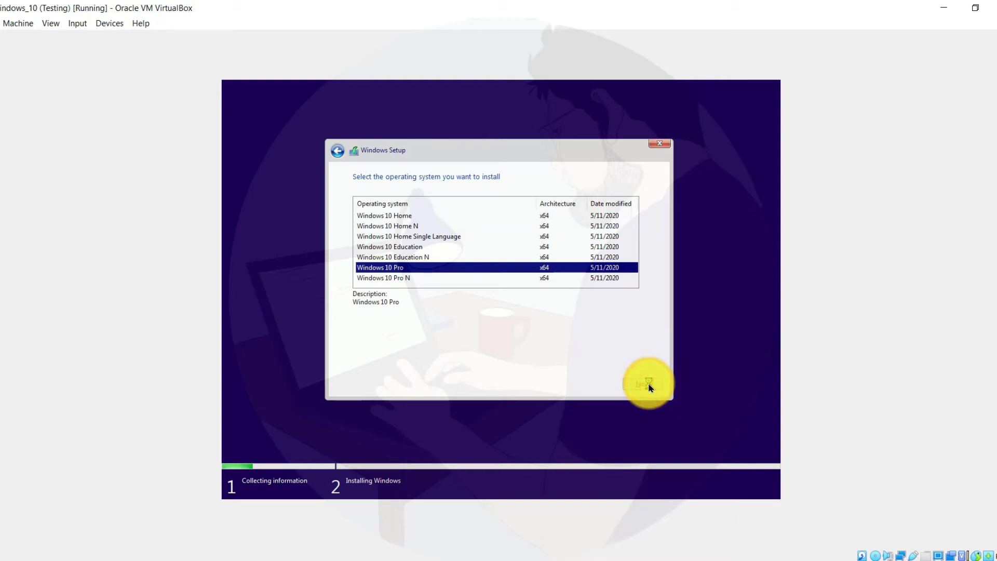
# Accept the license terms and choose the Custom: Install Windows only (advanced) installation type.
pyautogui.click(399, 359)
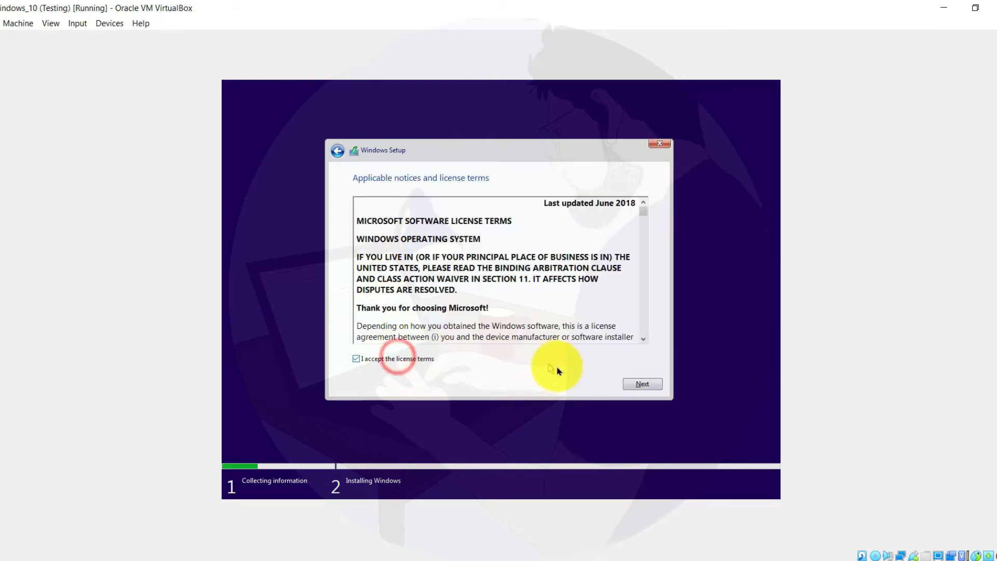
pyautogui.click(641, 384)
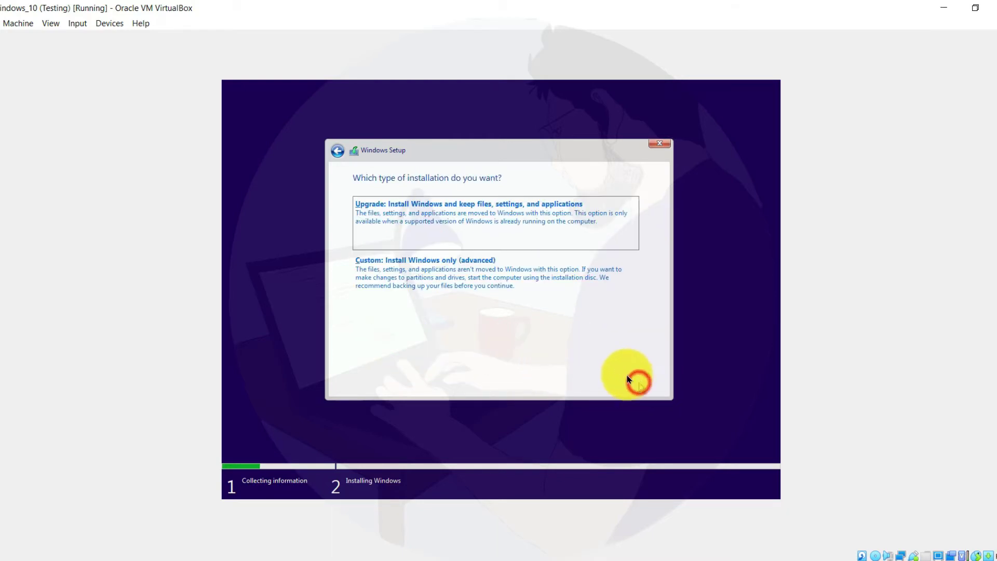
pyautogui.click(446, 288)
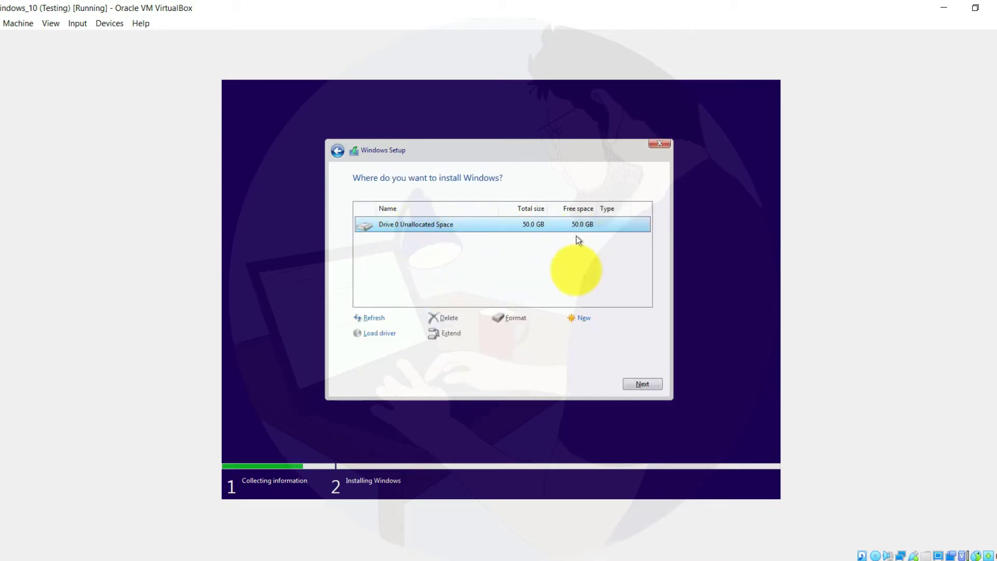
# Create a partition from all of Drive 0's unallocated space, allowing additional system partitions, and delete the resulting primary Partition 2.
pyautogui.click(579, 318)
pyautogui.click(597, 336)
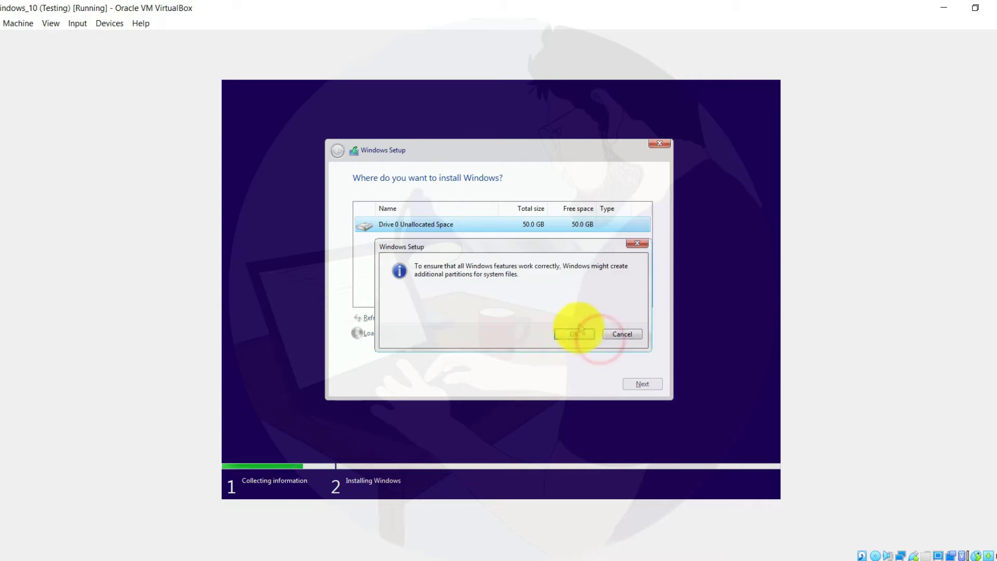
pyautogui.click(578, 332)
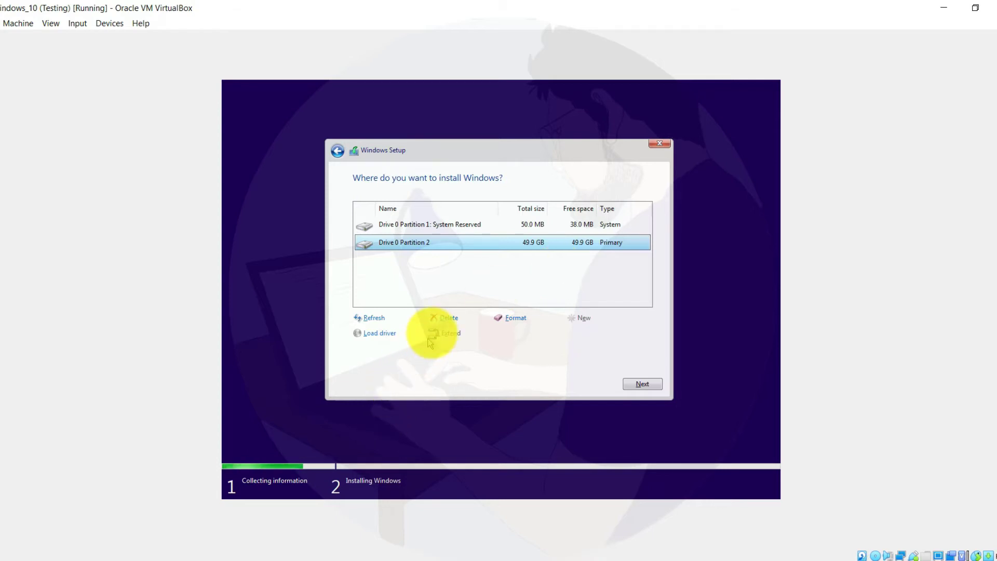
pyautogui.click(441, 318)
pyautogui.click(565, 337)
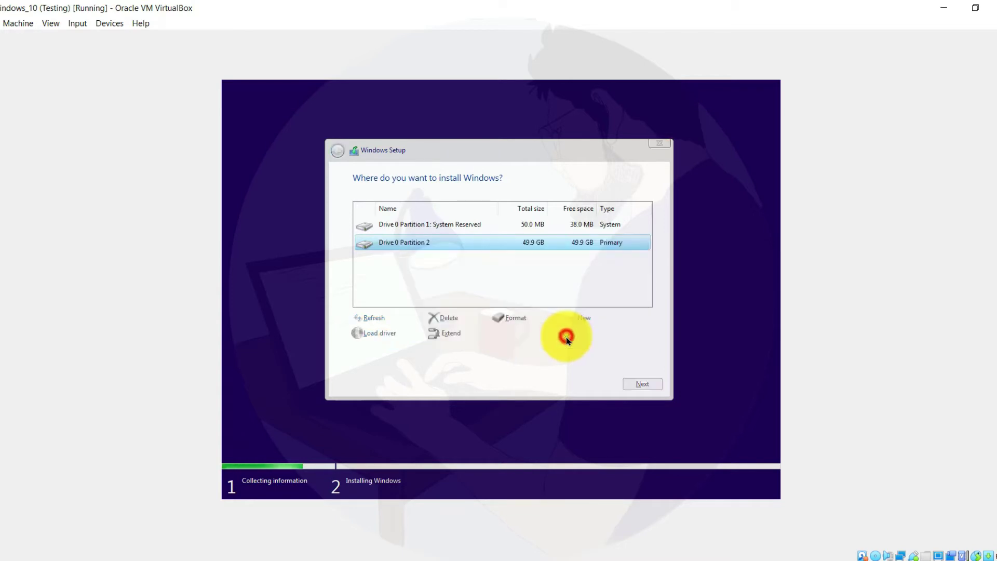
# Begin a new partition in Drive 0's unallocated space and clear its suggested size.
pyautogui.click(495, 241)
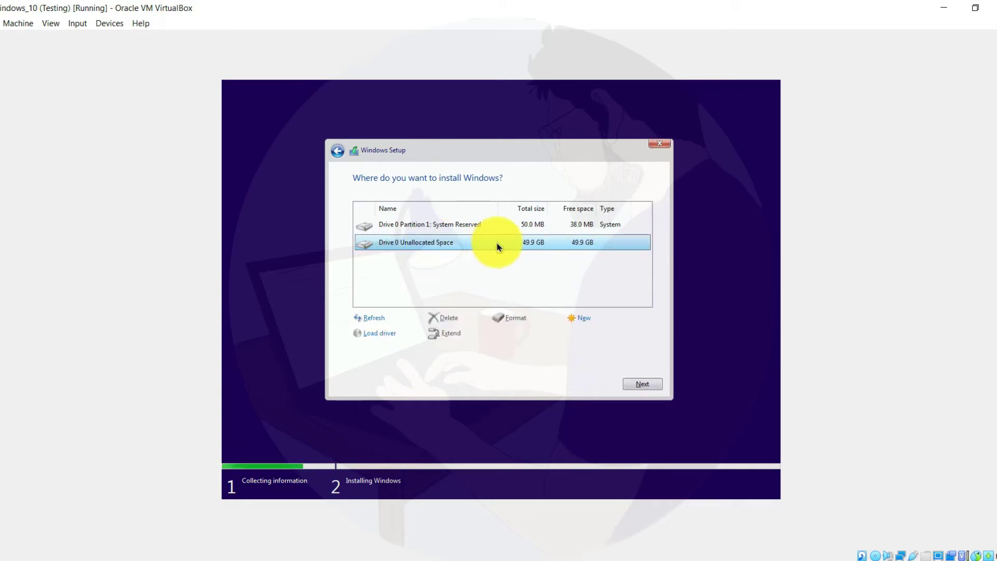
pyautogui.click(583, 321)
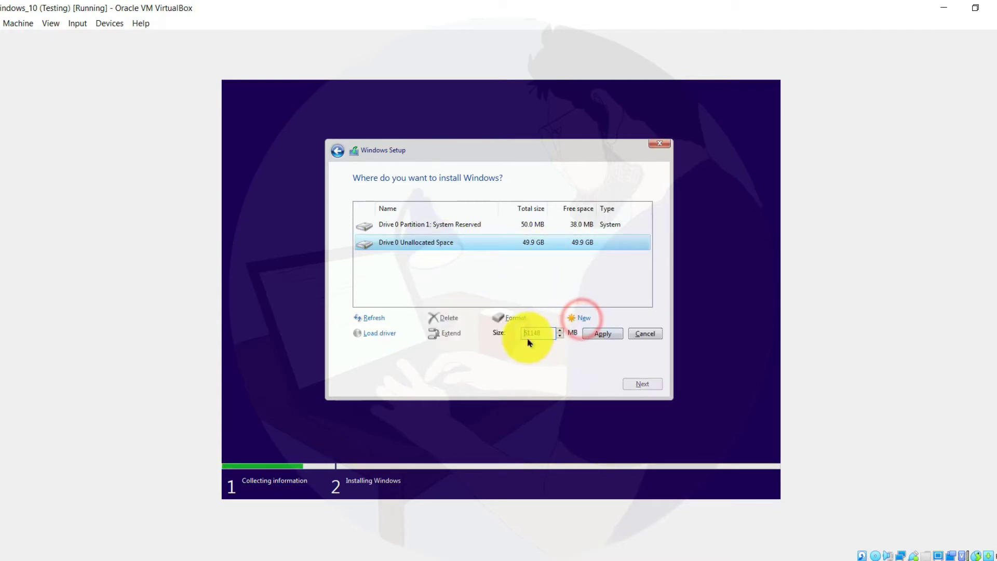
pyautogui.doubleClick(542, 338)
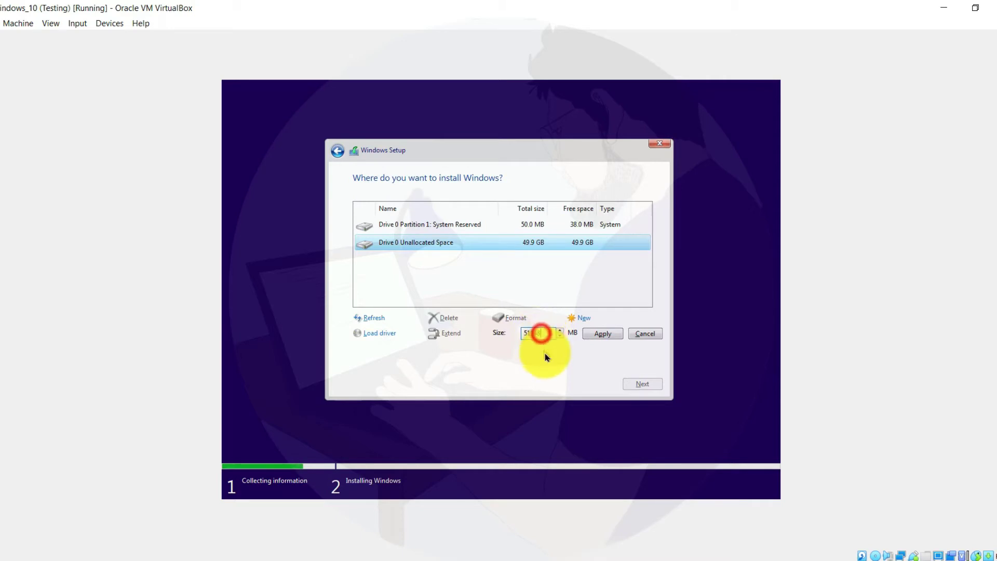
pyautogui.press('BackSpace')
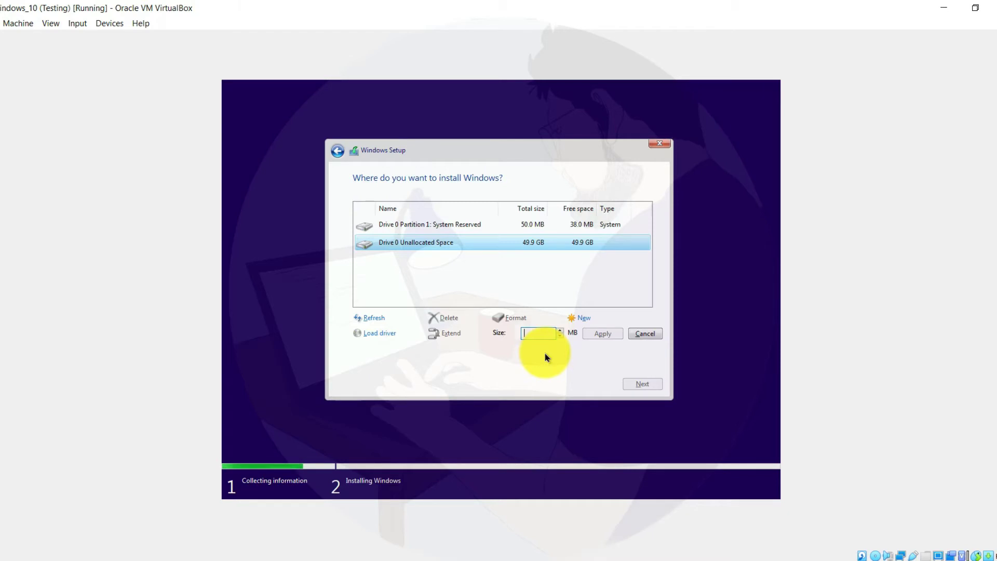
# Calculate 40 × 1024 in Calculator to convert the partition size to megabytes, and return to Windows Setup.
pyautogui.write('40')
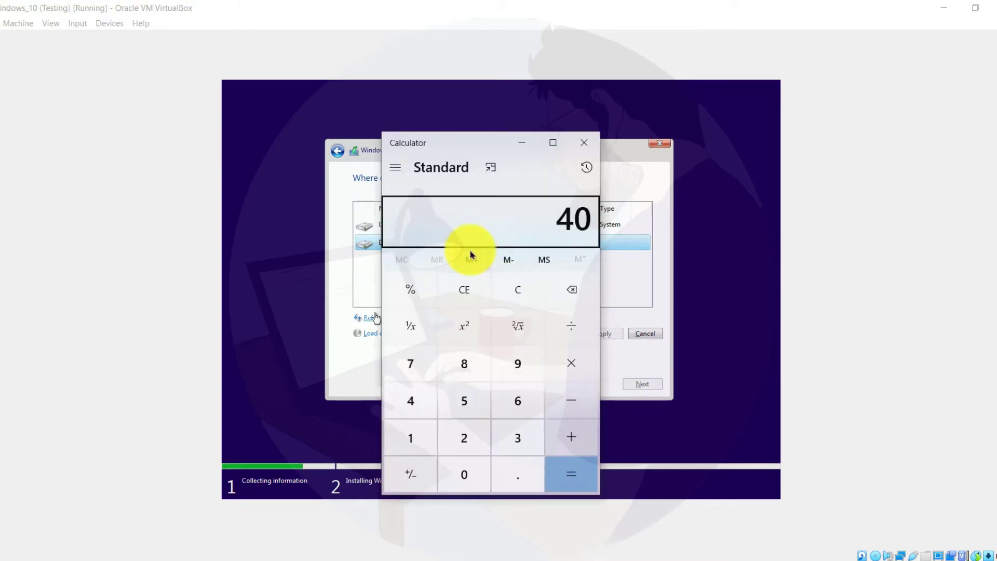
pyautogui.write('*1024')
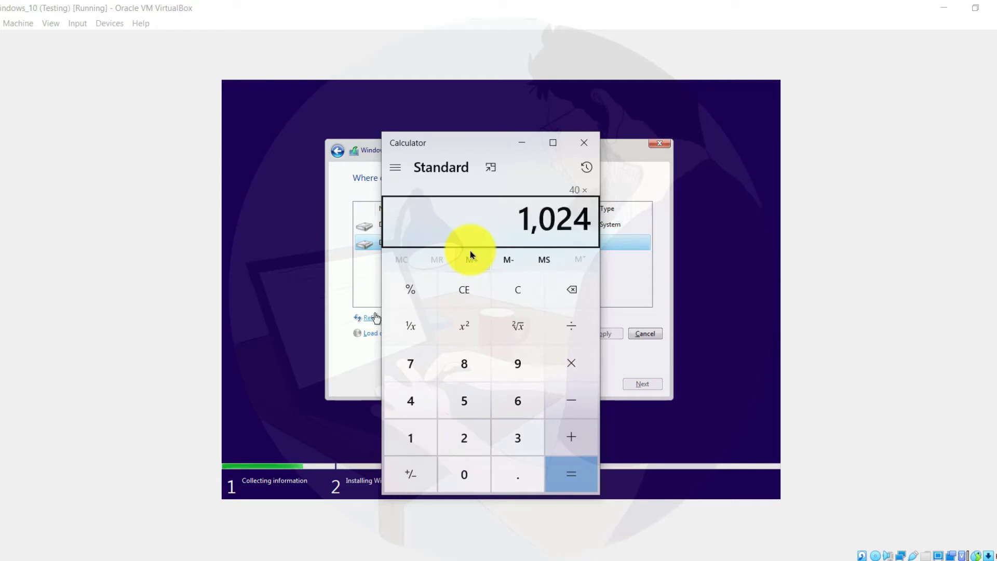
pyautogui.press('Return')
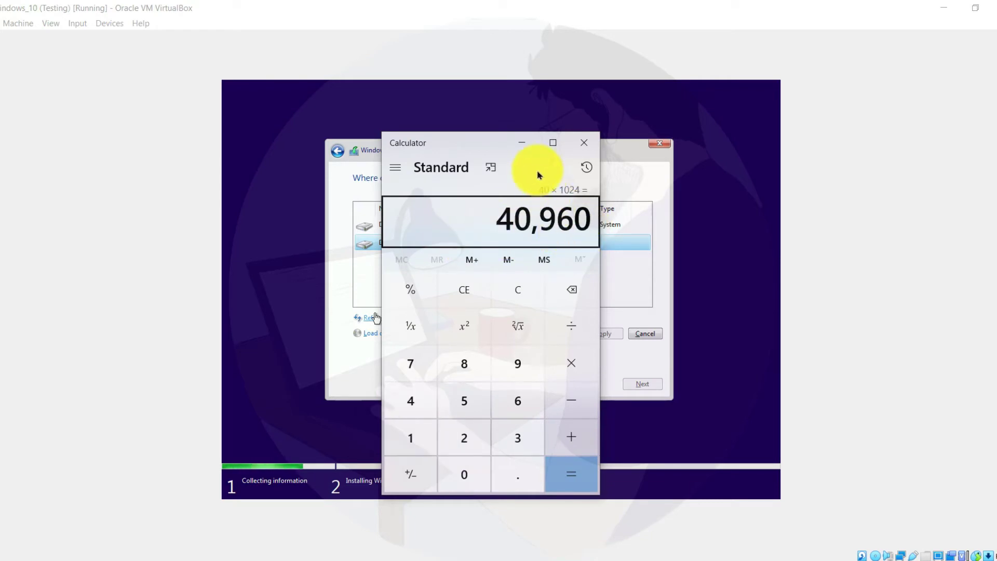
pyautogui.click(523, 145)
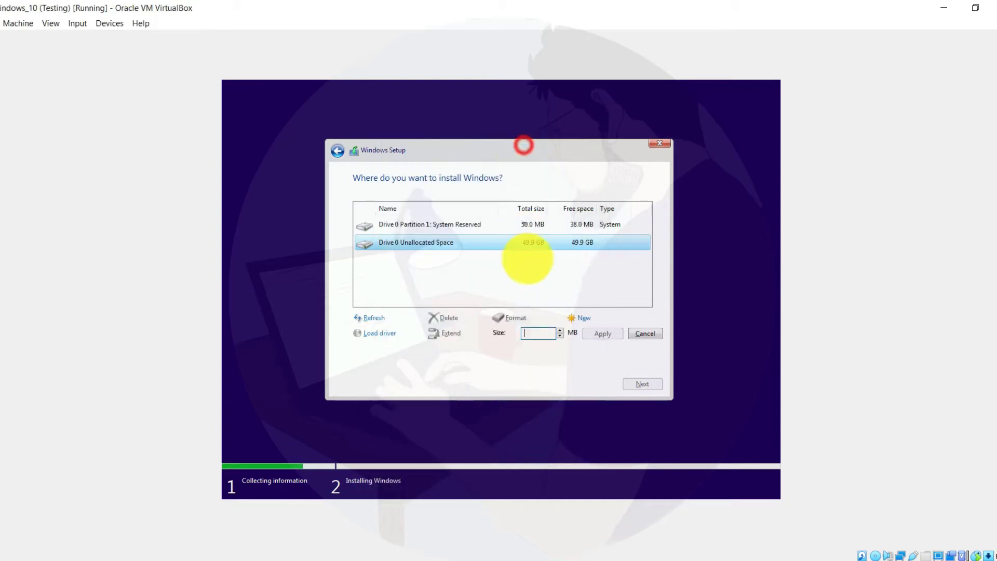
# Create the new partition with a size of 40960 MB and another one from all the remaining unallocated space.
pyautogui.click(531, 332)
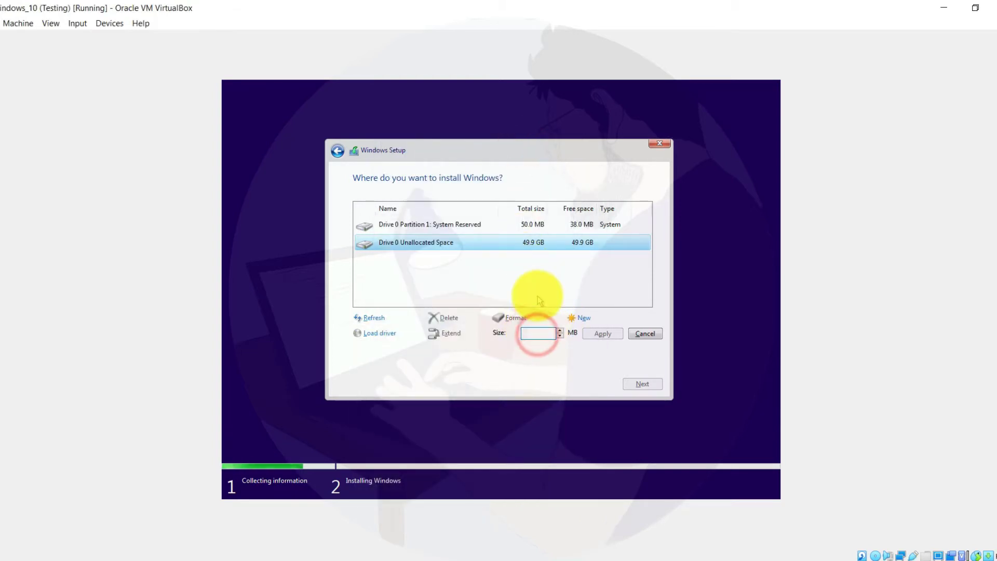
pyautogui.write('40960')
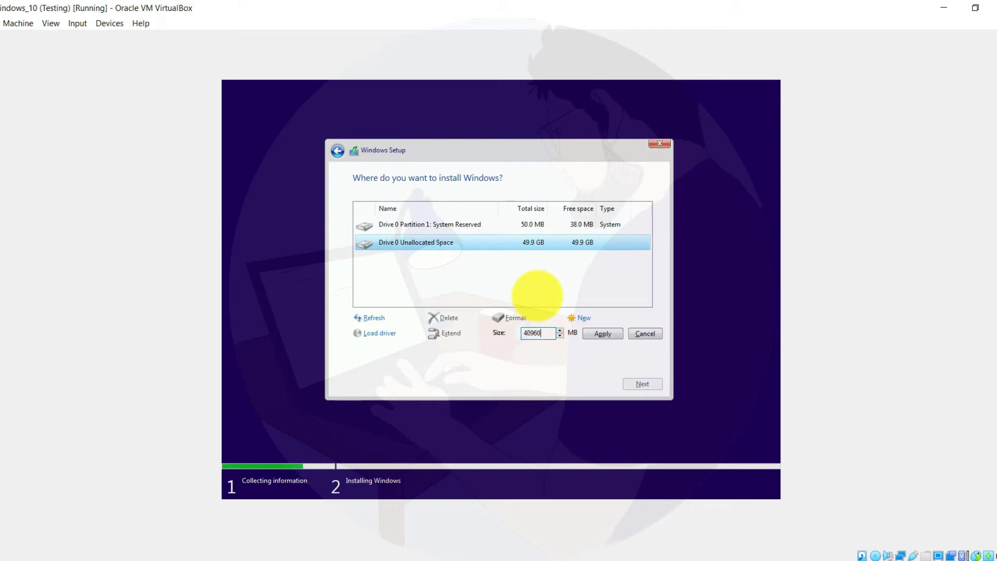
pyautogui.click(595, 332)
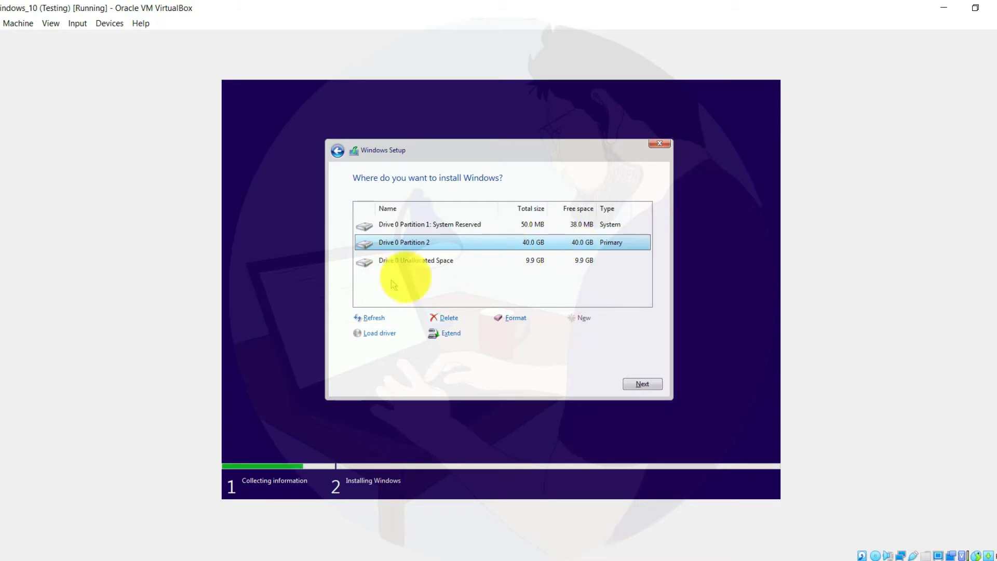
pyautogui.click(445, 260)
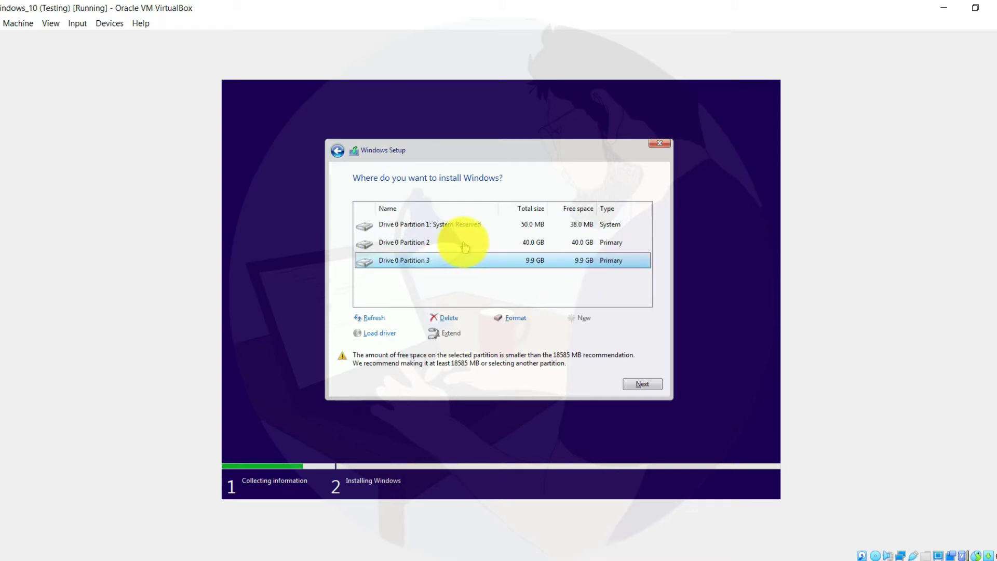
# Install Windows on the 40.0 GB Drive 0 Partition 2 and restart once the files are installed.
pyautogui.click(463, 242)
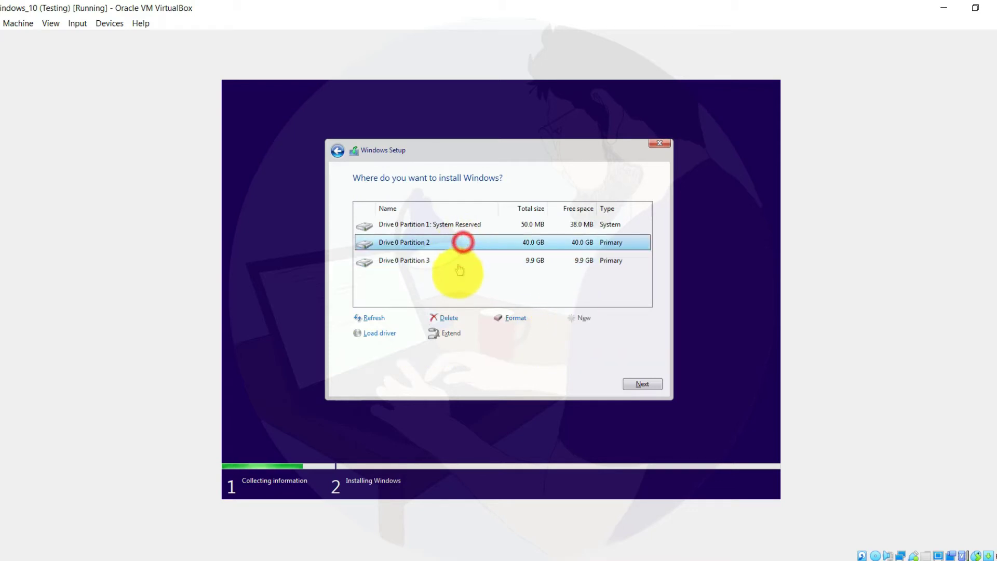
pyautogui.click(642, 385)
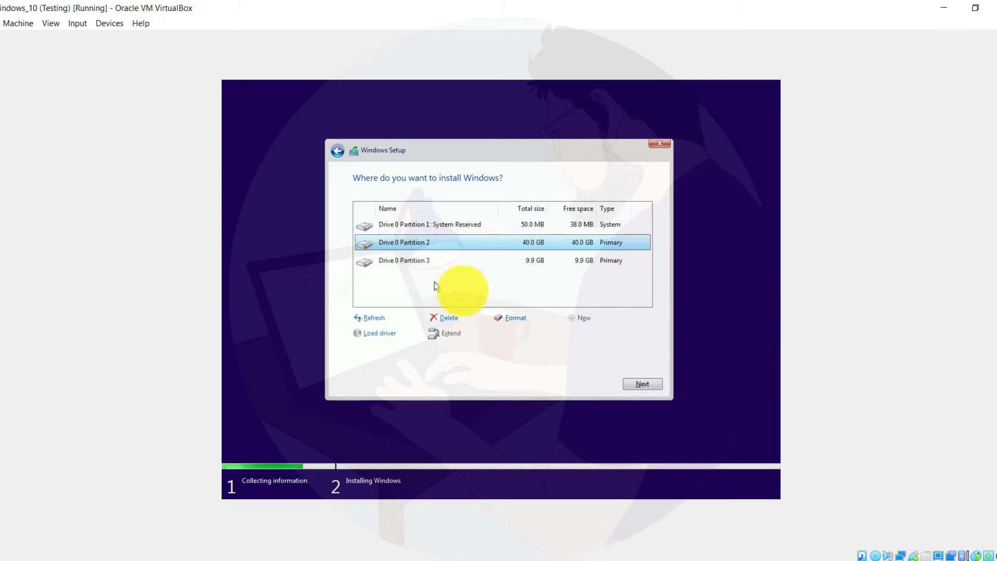
pyautogui.click(643, 384)
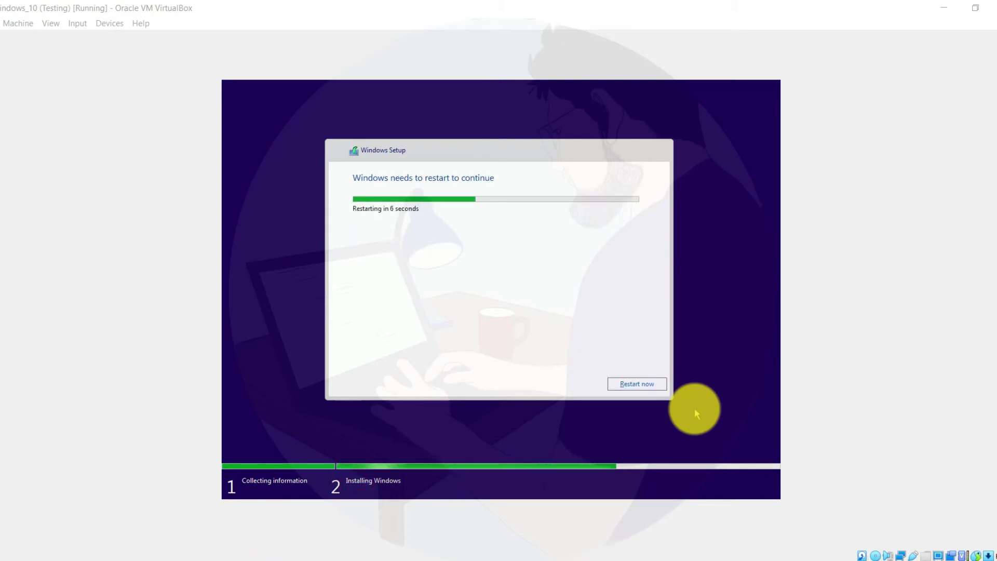
pyautogui.click(644, 384)
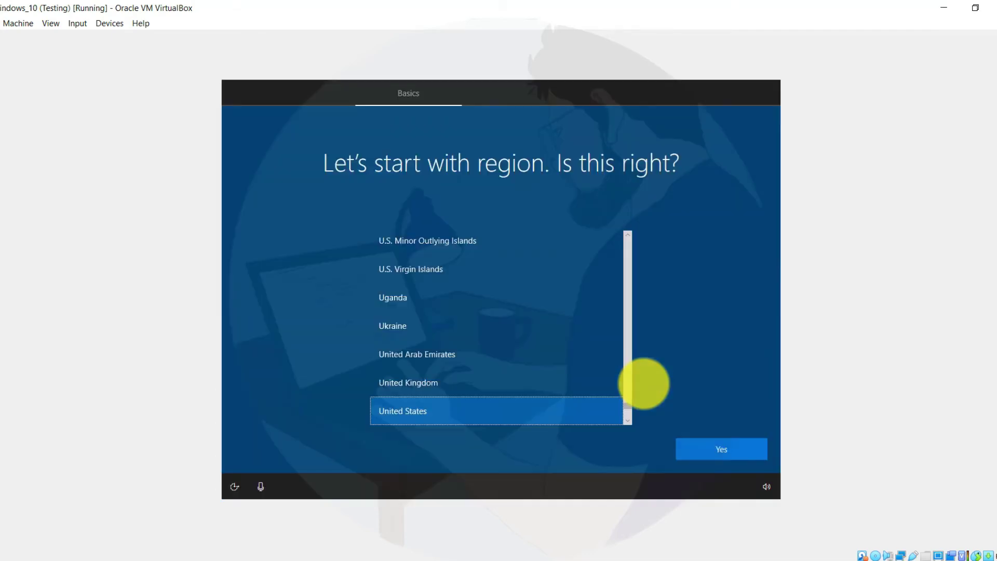
# Confirm United States as the region and get through the remaining Basics pages to reach the network setup.
pyautogui.click(729, 446)
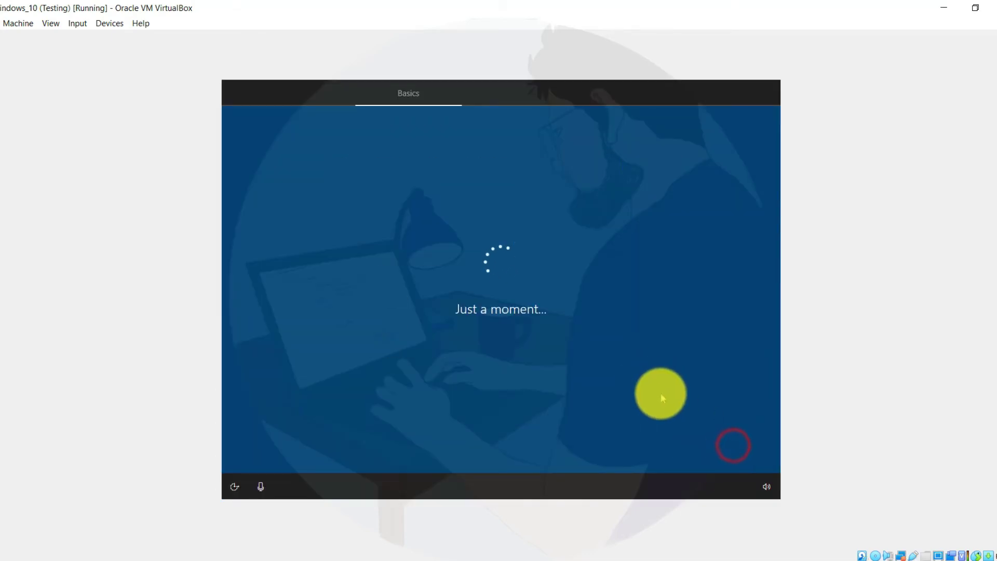
pyautogui.click(735, 447)
pyautogui.click(734, 453)
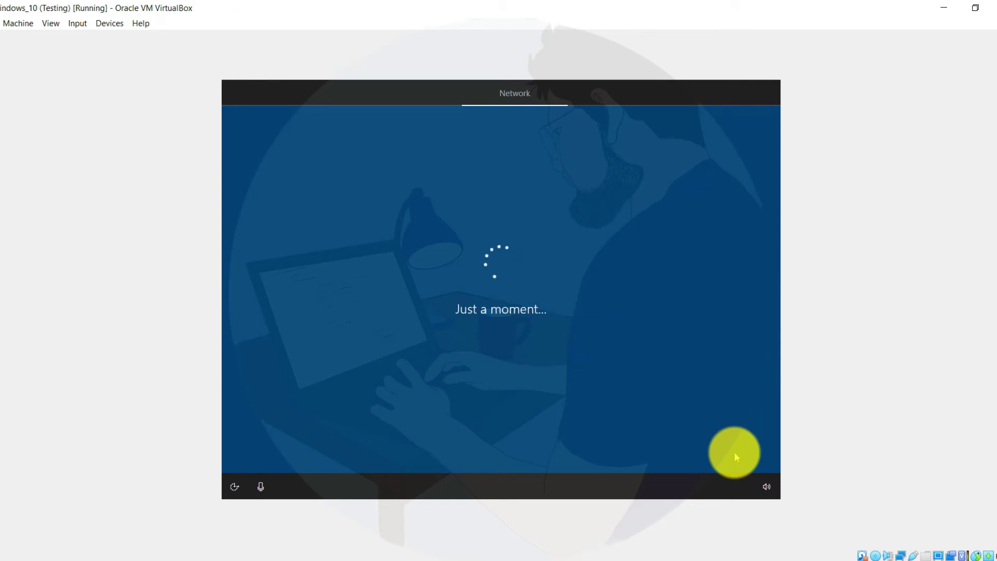
# Set up the device for personal use and decline the Microsoft account sign-in in favour of the limited experience.
pyautogui.click(436, 256)
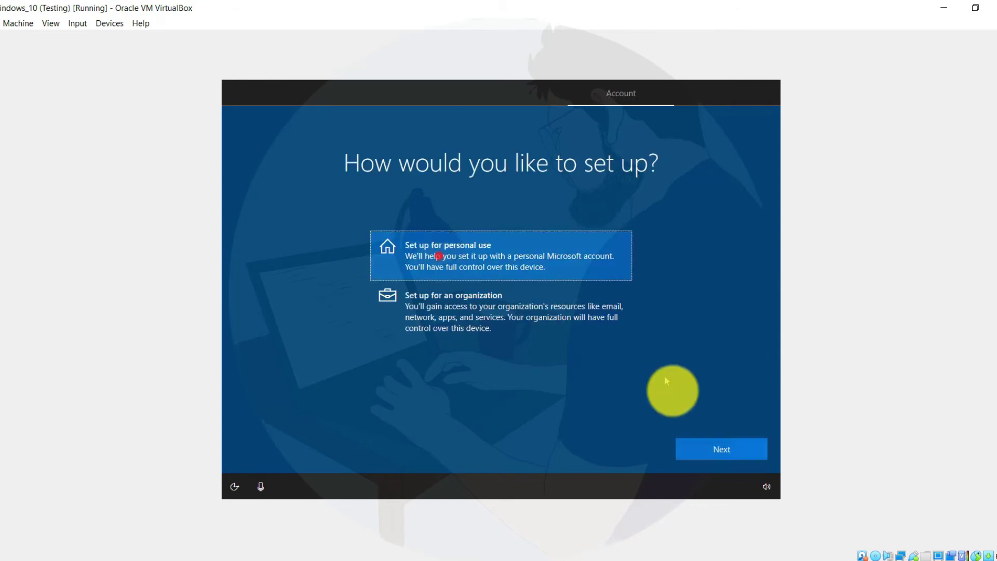
pyautogui.click(698, 446)
pyautogui.click(268, 449)
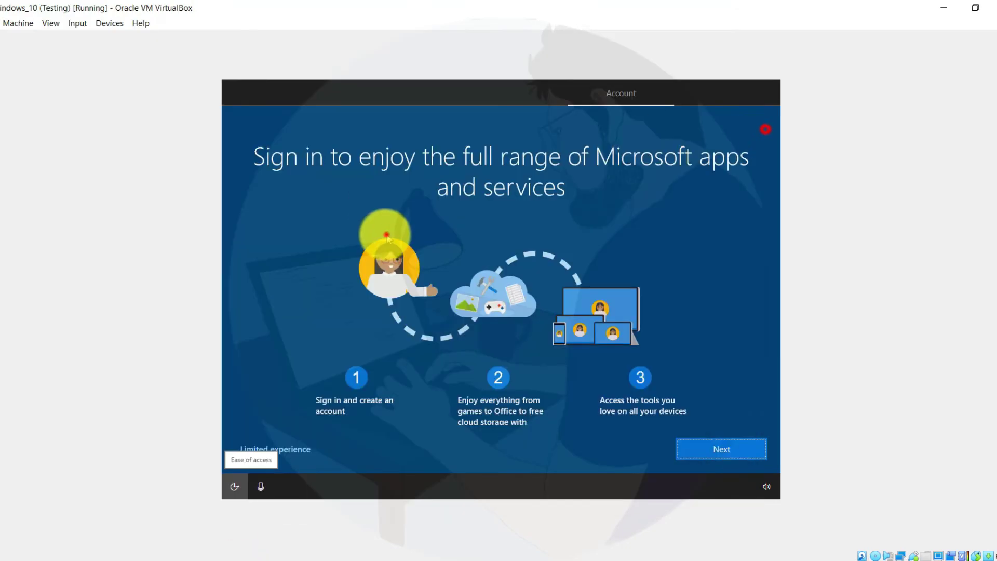
pyautogui.click(289, 446)
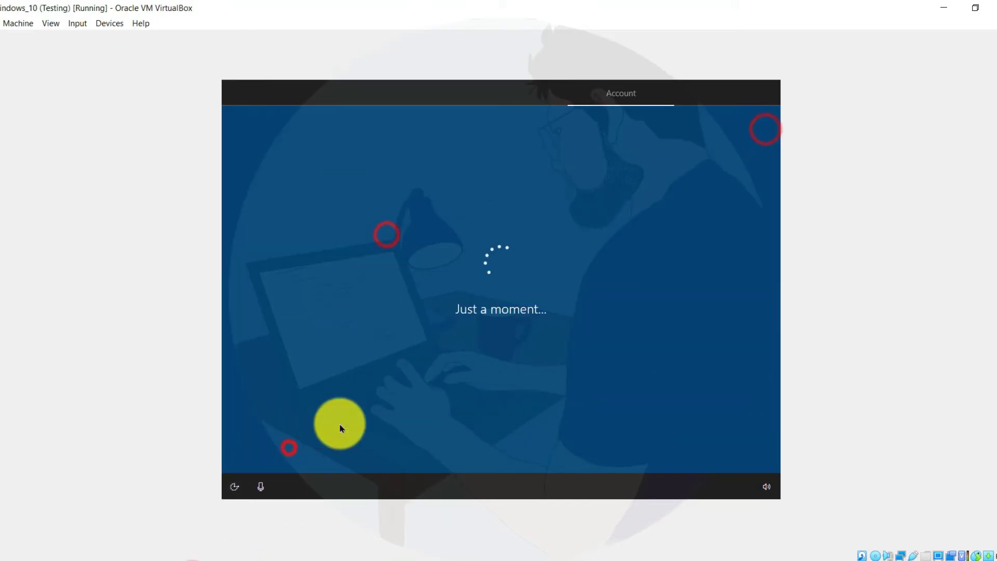
# Name the PC's local user Testing-PC and continue through the account pages to the services setup.
pyautogui.write('Testing-PC')
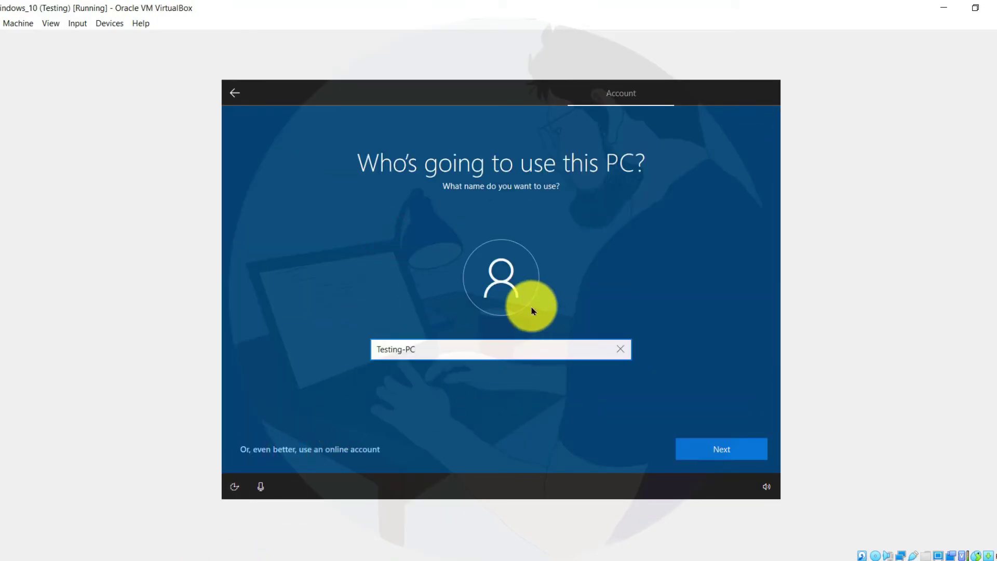
pyautogui.click(717, 448)
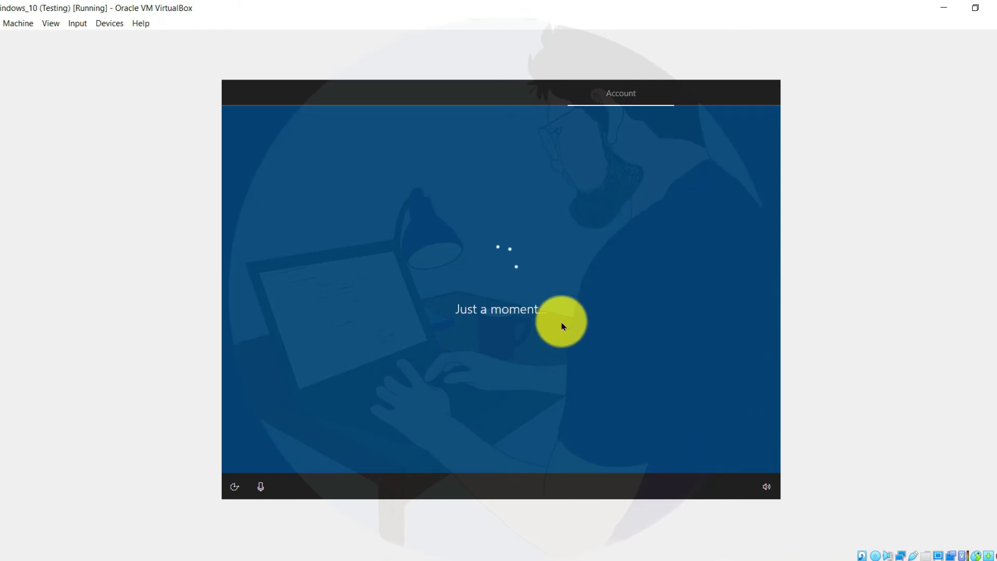
pyautogui.click(736, 448)
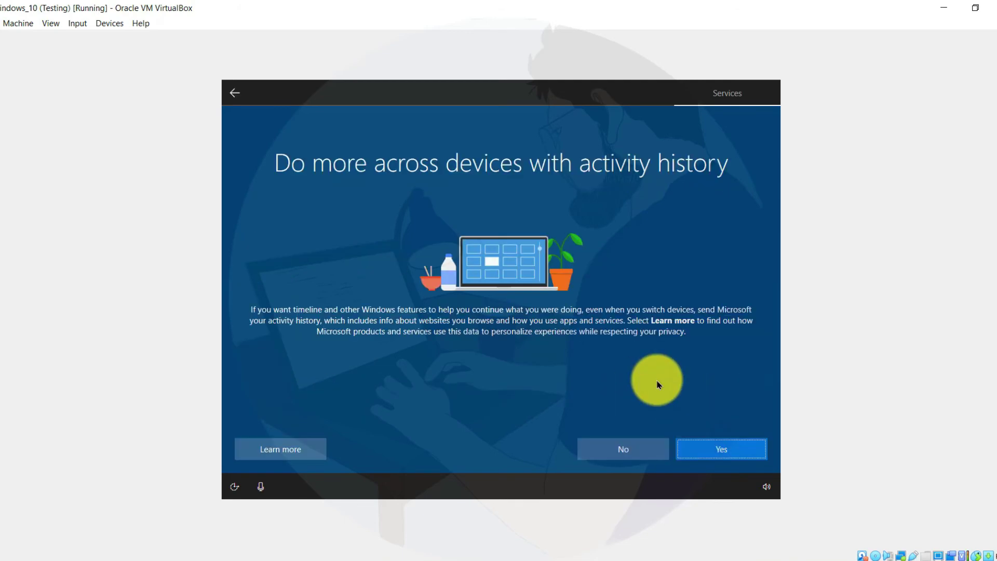
# Accept activity history and the remaining services pages, and dismiss the network prompt and display driver notification on the desktop.
pyautogui.click(693, 441)
pyautogui.click(709, 450)
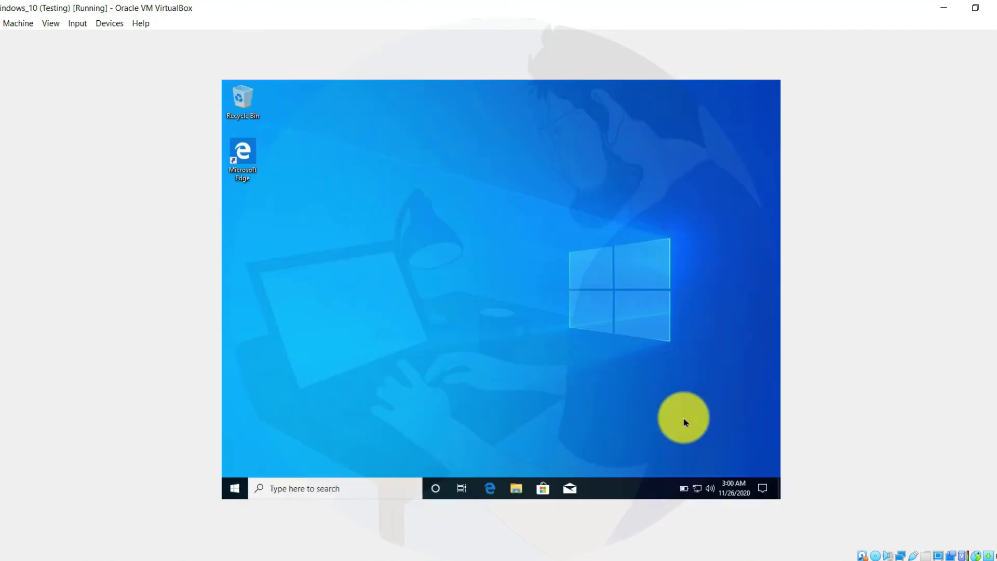
pyautogui.click(278, 200)
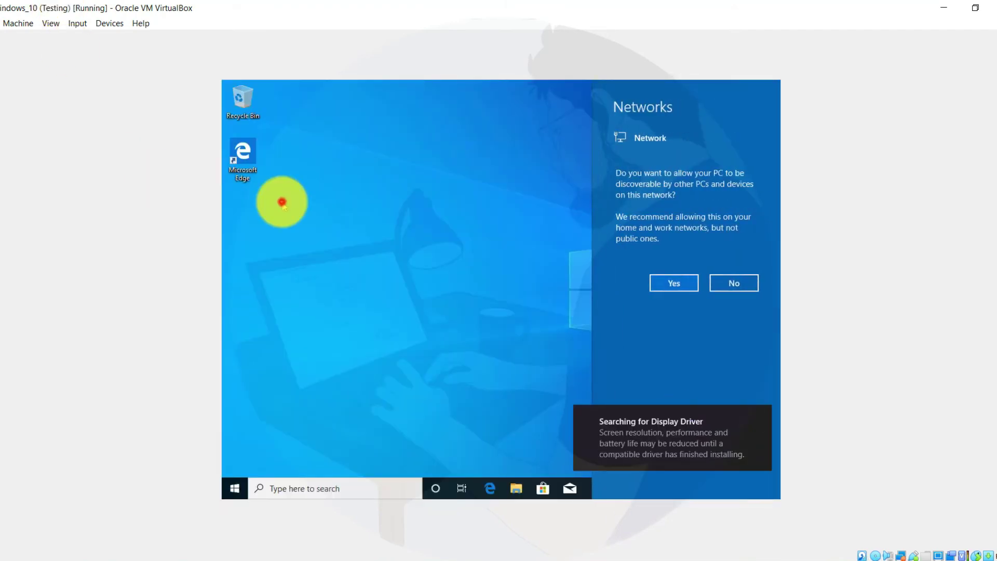
pyautogui.click(763, 414)
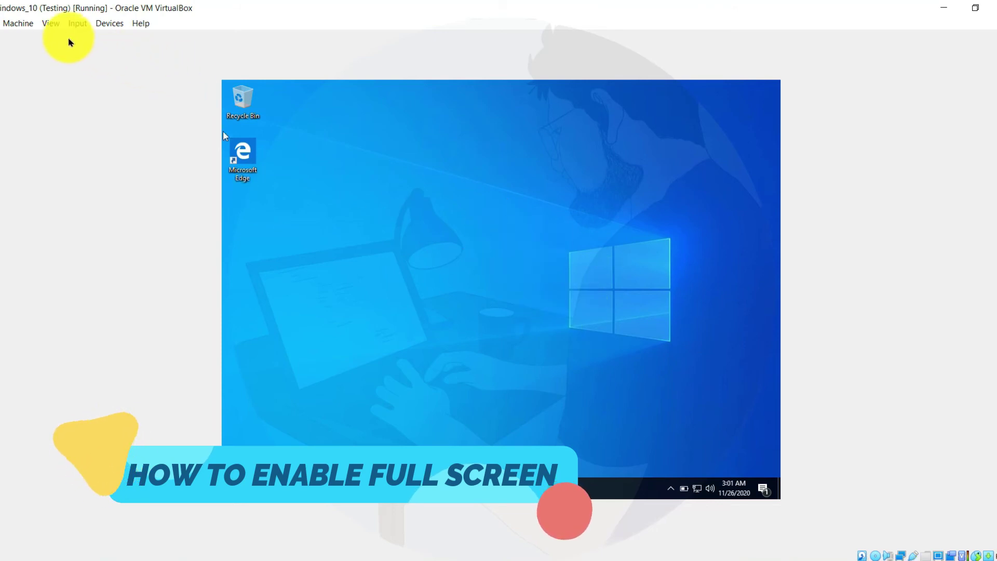
# Try the virtual machine in full-screen mode and return to the windowed view.
pyautogui.click(45, 23)
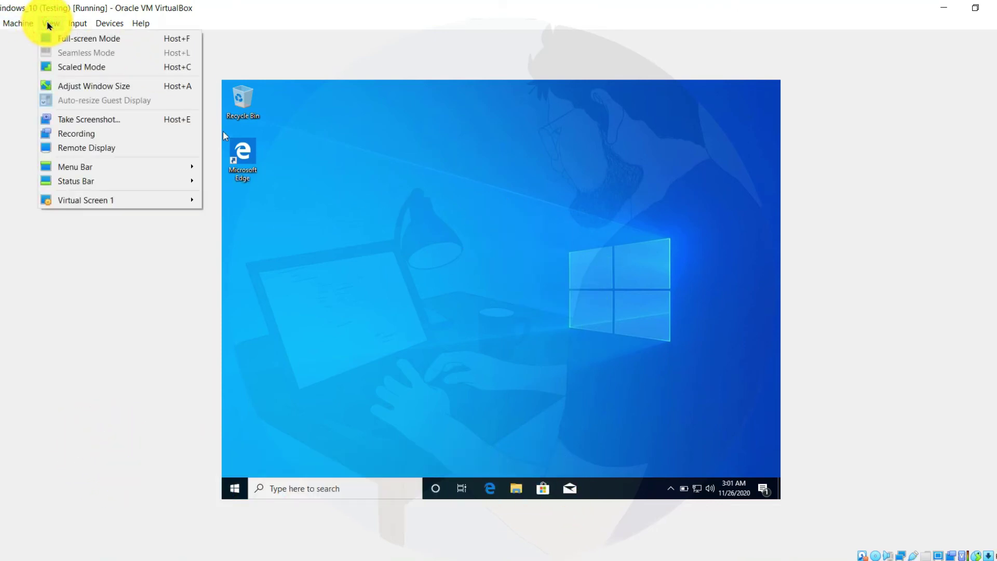
pyautogui.click(63, 39)
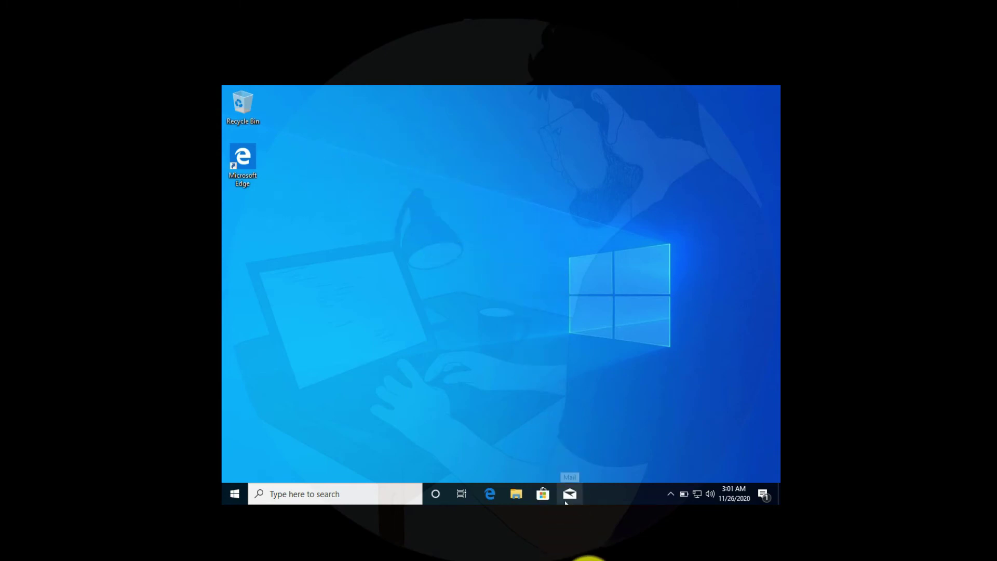
pyautogui.click(438, 560)
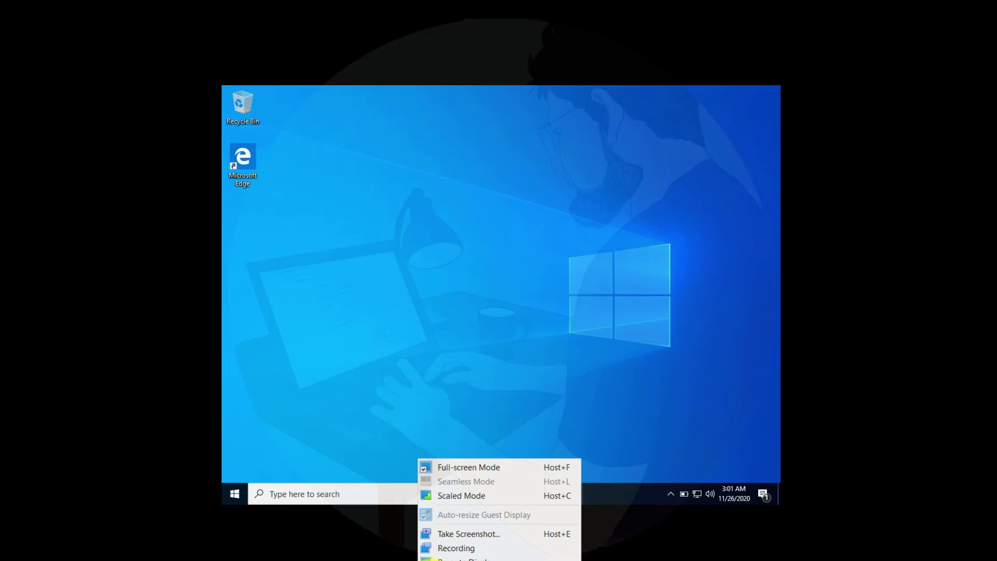
pyautogui.click(466, 469)
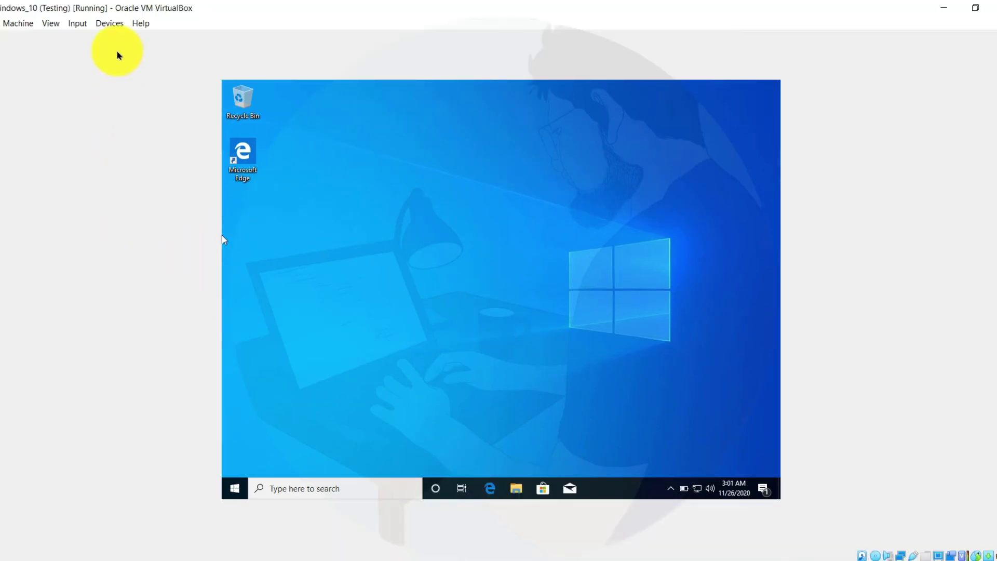
# Insert the Guest Additions CD image into the virtual machine and open its CD drive (E:) from This PC.
pyautogui.click(107, 23)
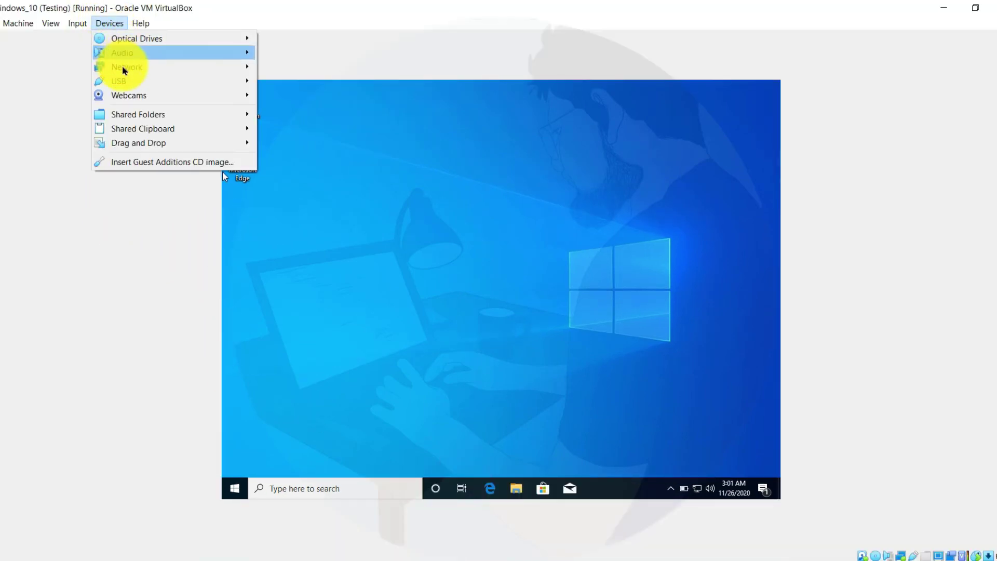
pyautogui.click(175, 163)
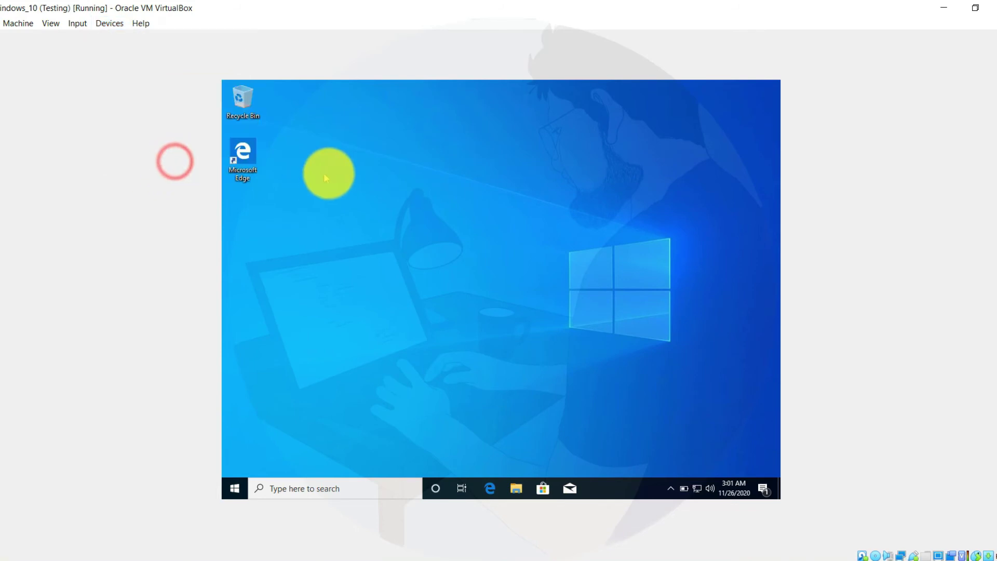
pyautogui.click(515, 486)
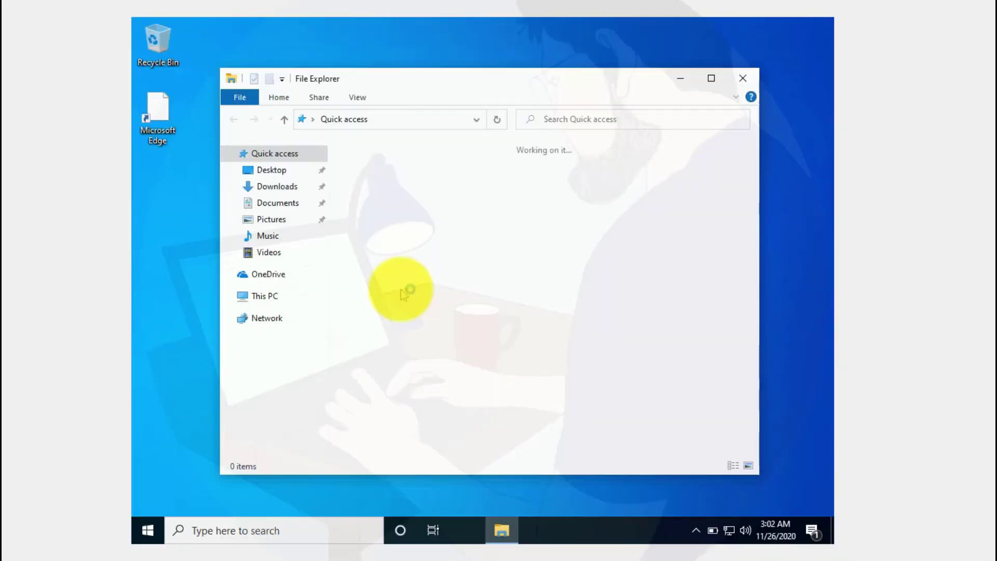
pyautogui.click(267, 296)
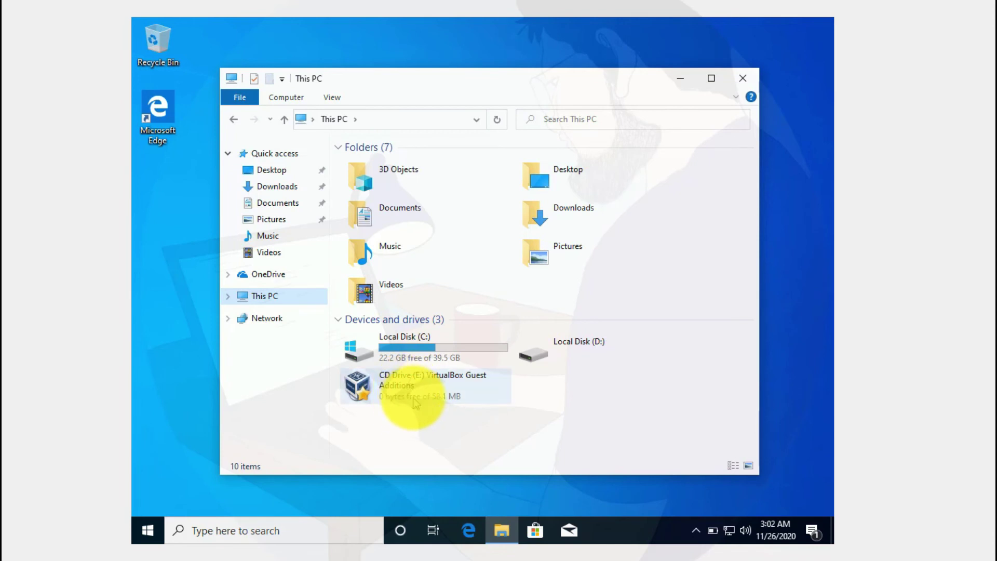
pyautogui.click(712, 80)
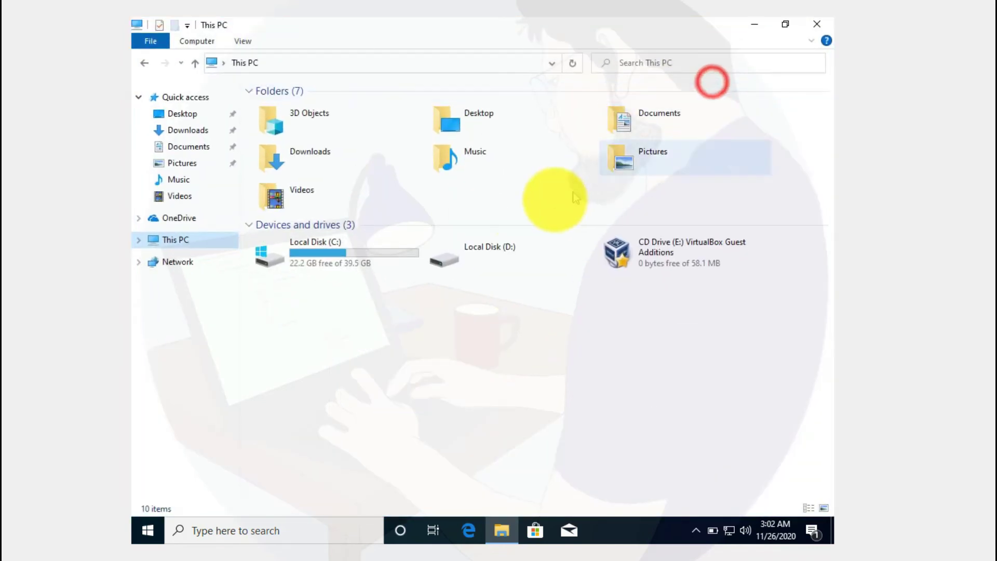
pyautogui.doubleClick(685, 254)
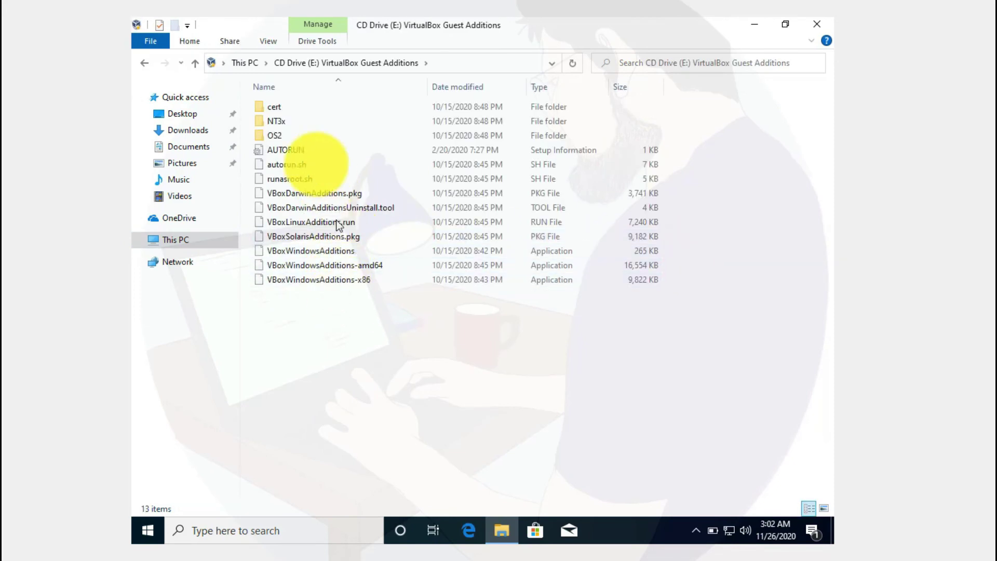
# Show the CD's files as tiles, run VBoxWindowsAdditions-amd64 and allow it to make changes to the device.
pyautogui.click(269, 41)
pyautogui.click(289, 91)
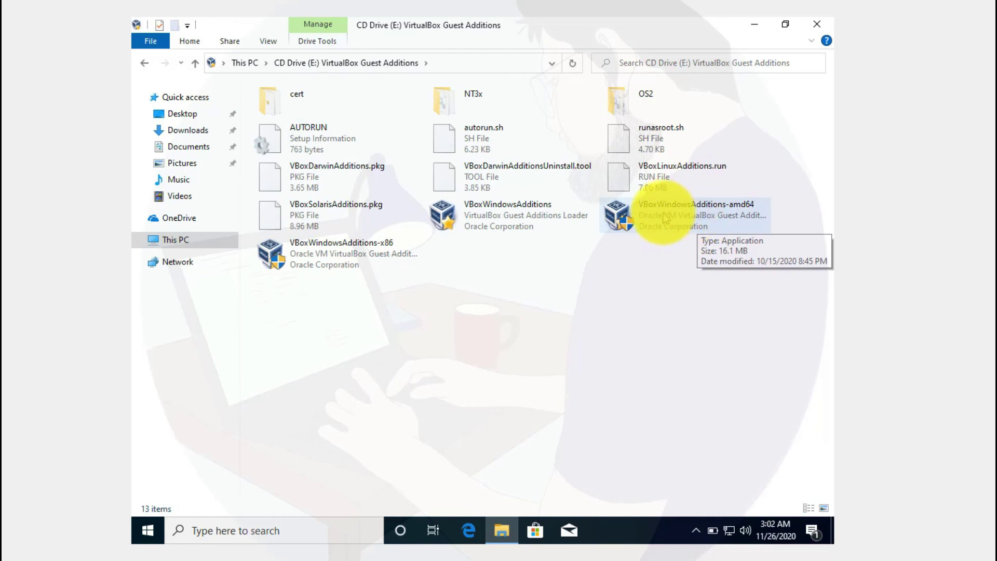
pyautogui.doubleClick(738, 213)
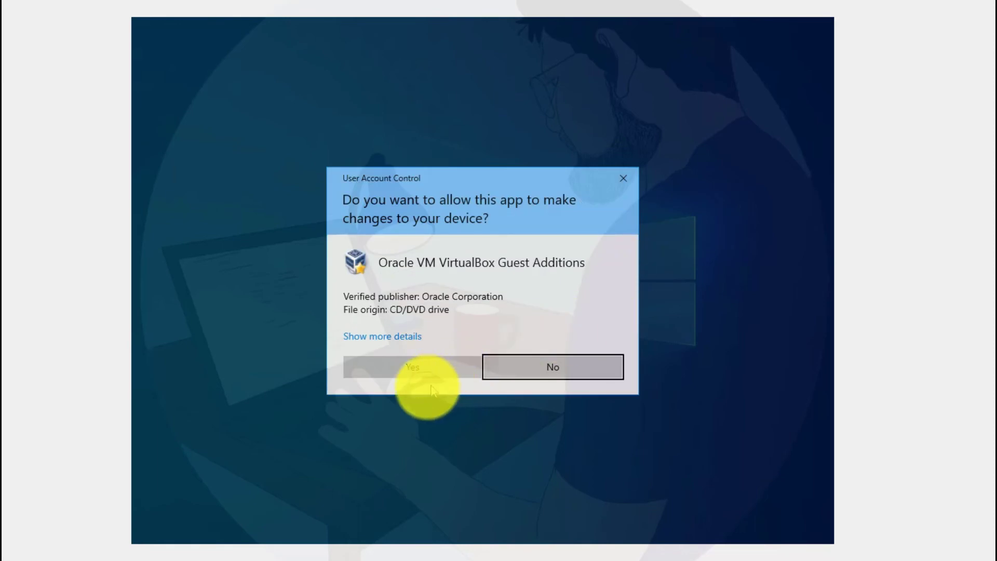
pyautogui.click(431, 373)
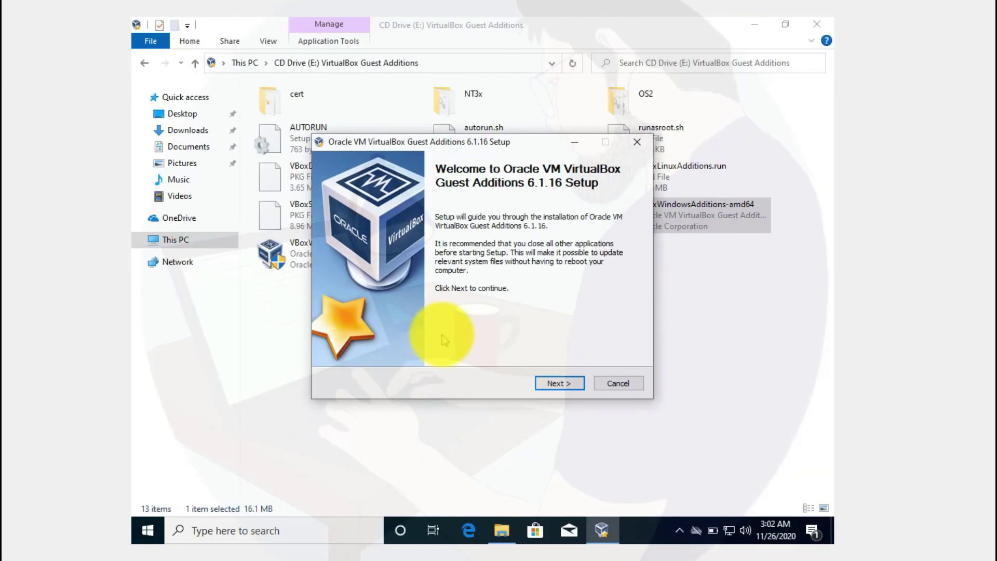
pyautogui.click(551, 384)
pyautogui.click(550, 384)
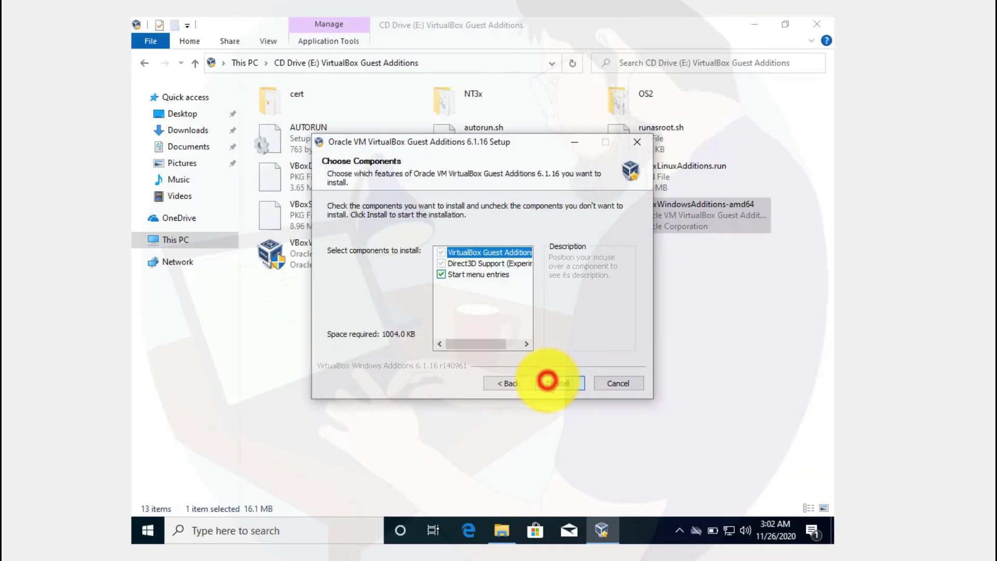
pyautogui.click(550, 383)
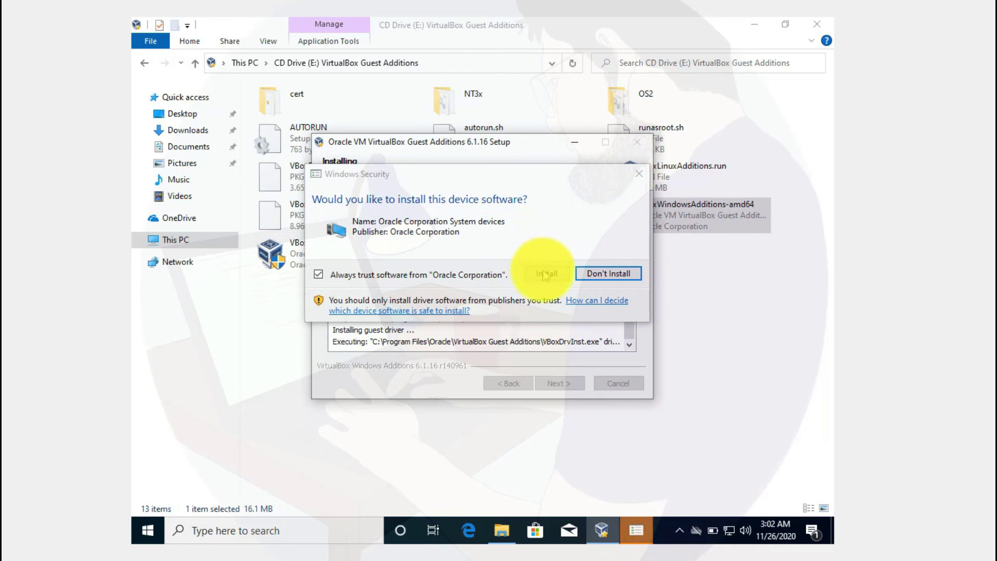
pyautogui.click(542, 272)
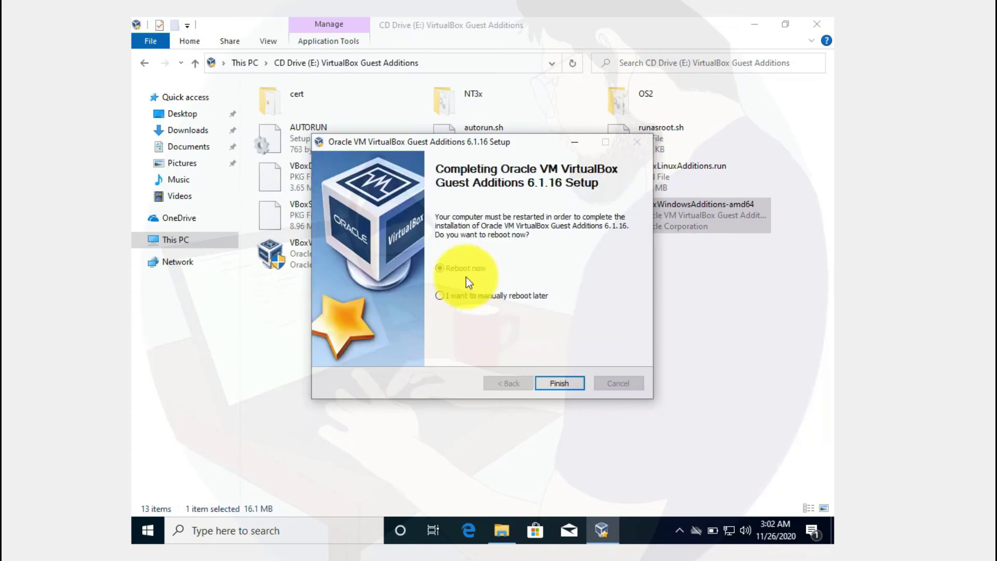
pyautogui.click(560, 383)
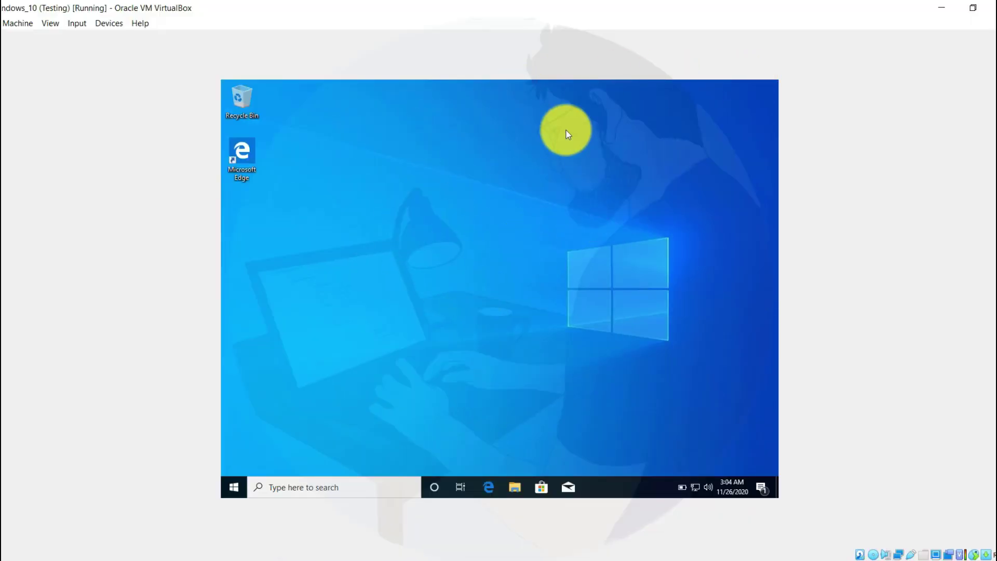
# Switch the restarted virtual machine to full-screen mode.
pyautogui.click(50, 23)
pyautogui.click(60, 39)
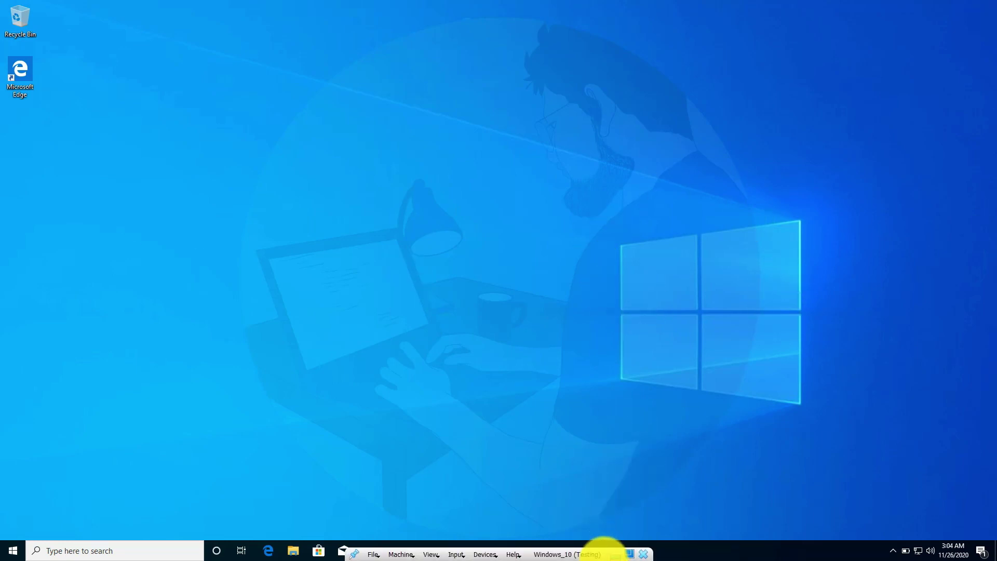
pyautogui.rightClick(294, 191)
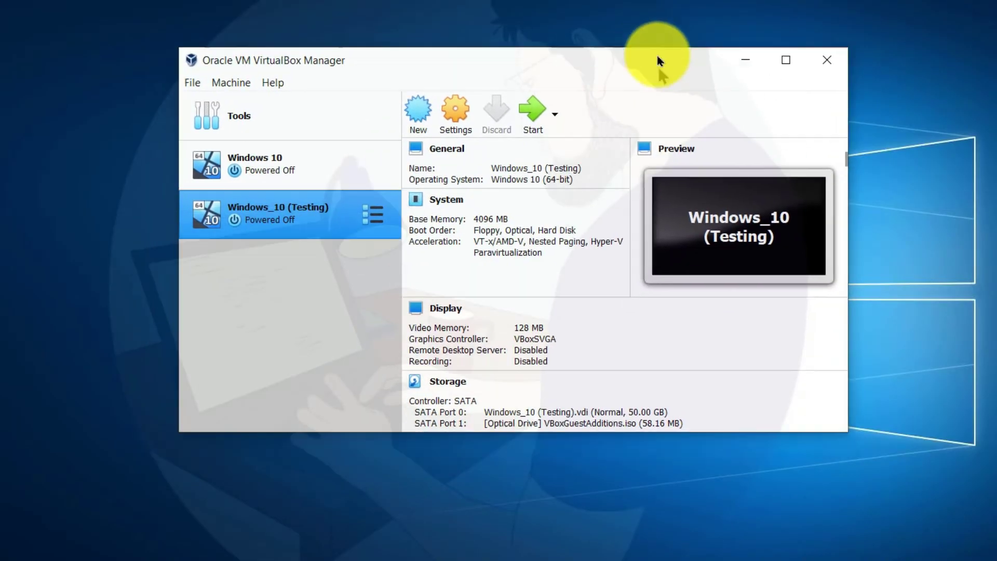
# Remove the Windows_10 (Testing) virtual machine from VirtualBox Manager and delete all its files.
pyautogui.moveTo(658, 66); pyautogui.dragTo(638, 97)
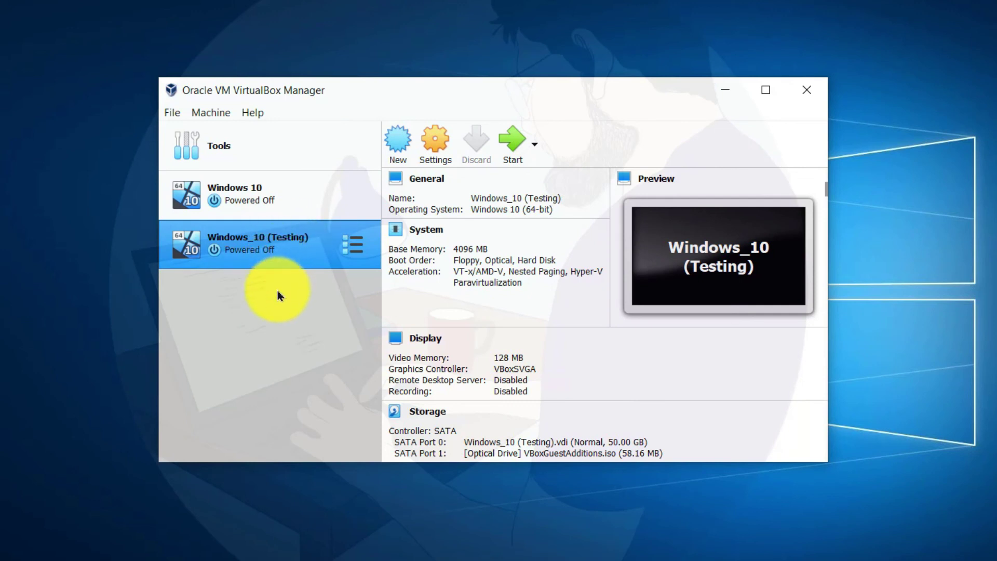
pyautogui.rightClick(256, 247)
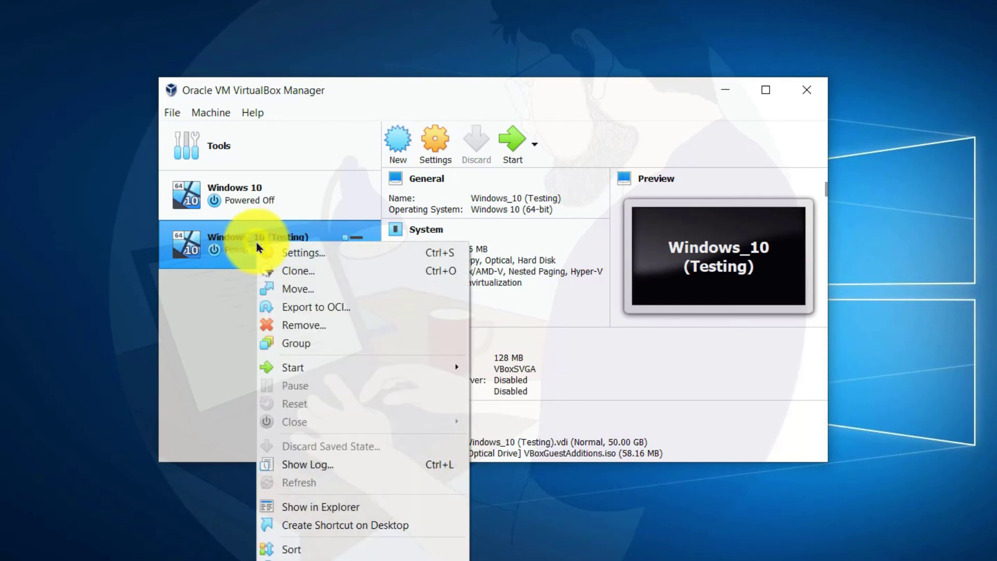
pyautogui.click(297, 334)
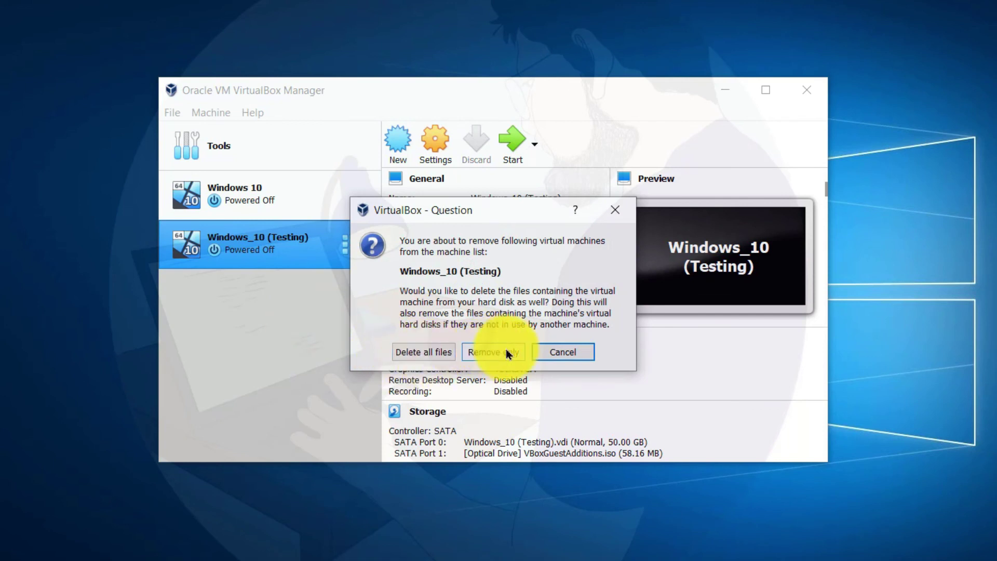
pyautogui.click(423, 354)
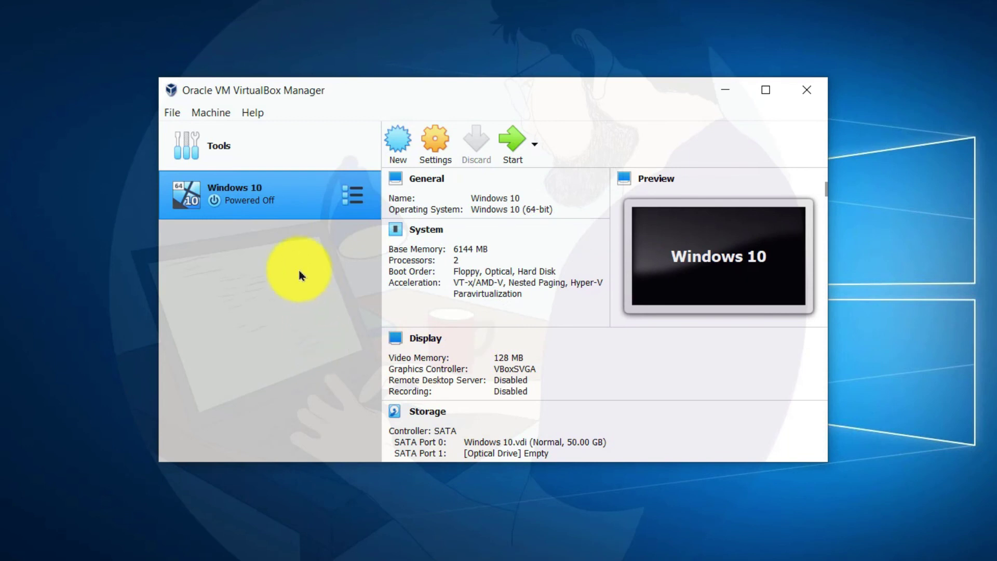